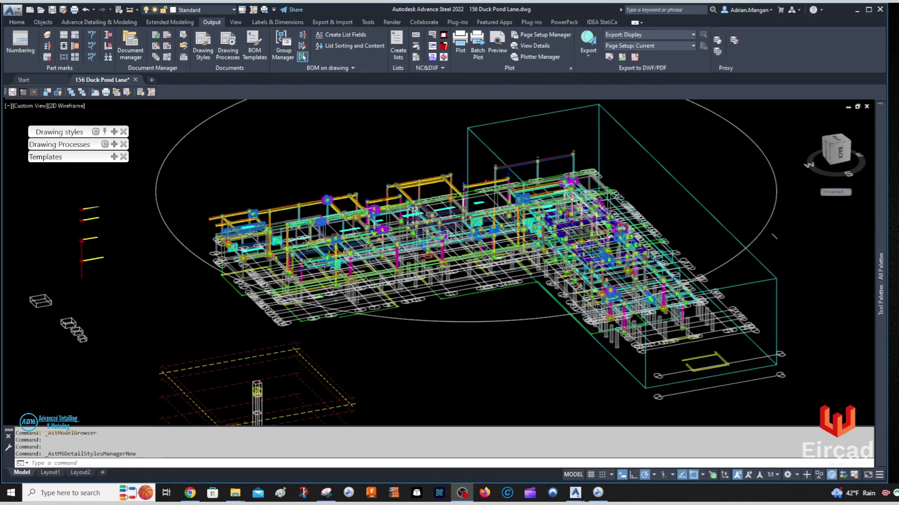
- Switch the viewport from 2D Wireframe to the Shaded visual style and zoom into the framing
{"action": "mouse_move", "coordinate": [881, 280]}
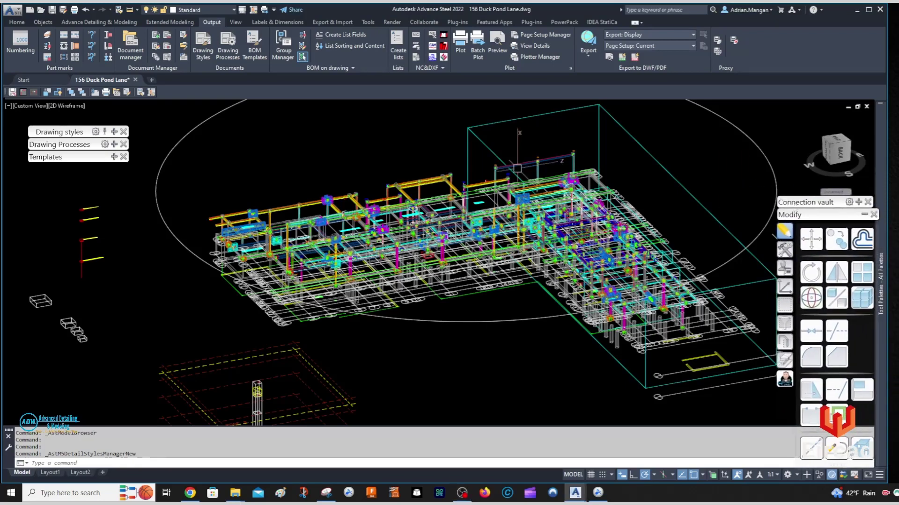
{"action": "middle_click_drag", "start_coordinate": [773, 235], "coordinate": [673, 238]}
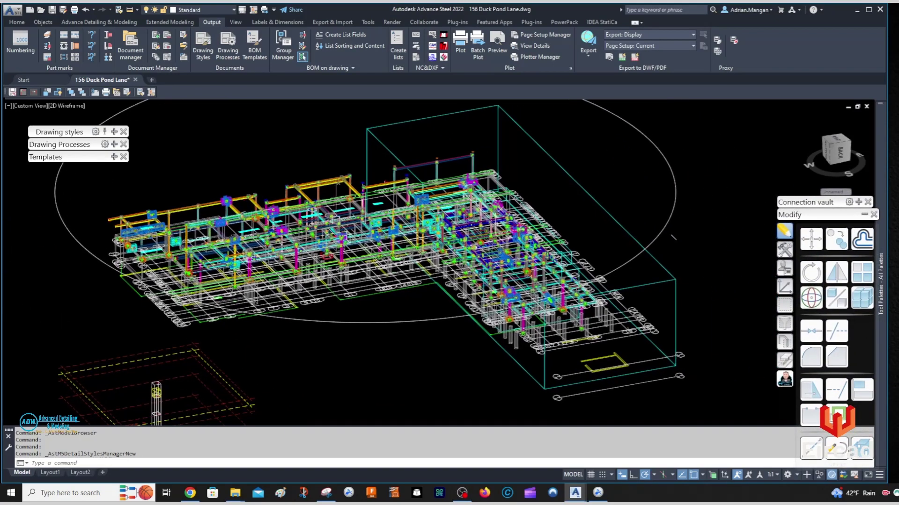
{"action": "left_click", "coordinate": [66, 105]}
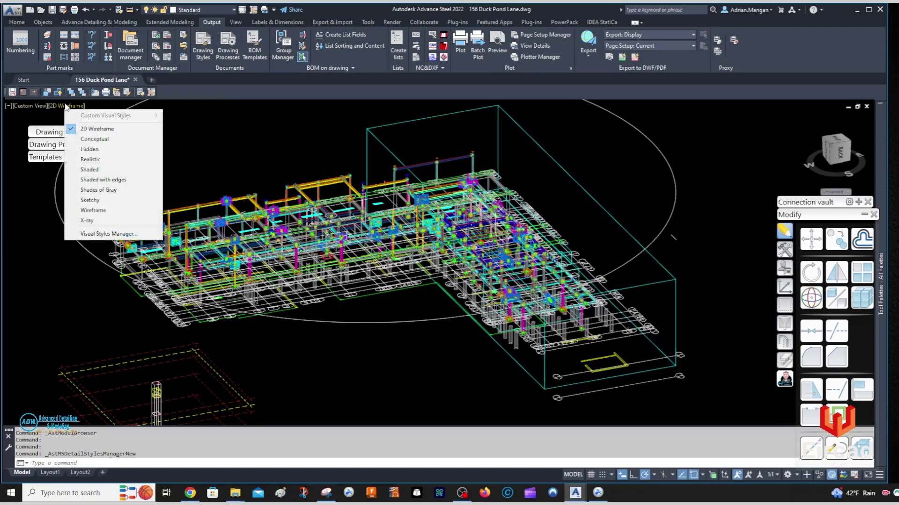
{"action": "left_click", "coordinate": [103, 170]}
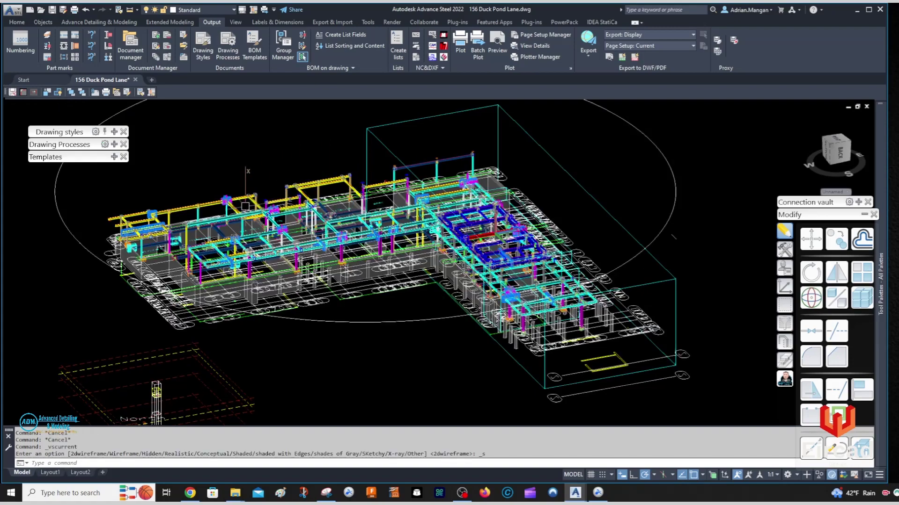
{"action": "scroll", "coordinate": [329, 256], "scroll_direction": "up", "scroll_amount": 3}
{"action": "scroll", "coordinate": [299, 220], "scroll_direction": "up", "scroll_amount": 3}
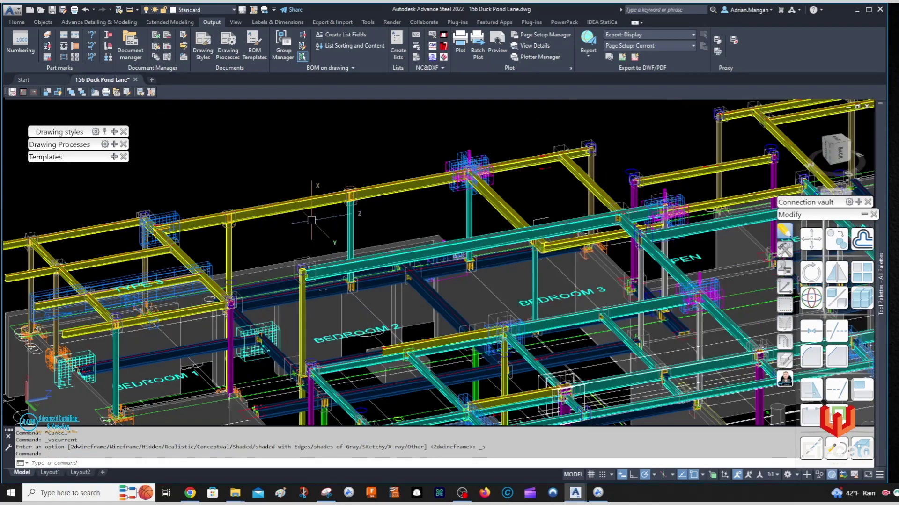
{"action": "scroll", "coordinate": [357, 237], "scroll_direction": "up", "scroll_amount": 2}
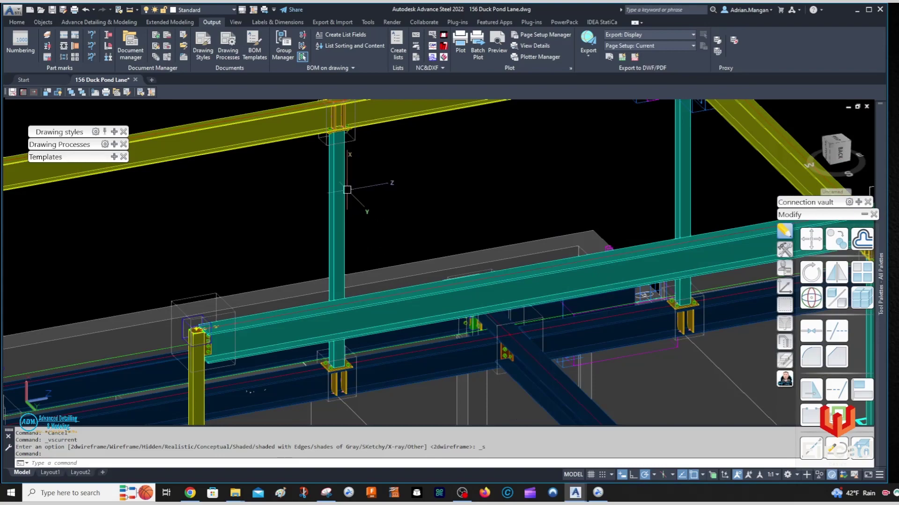
{"action": "scroll", "coordinate": [347, 187], "scroll_direction": "down", "scroll_amount": 5}
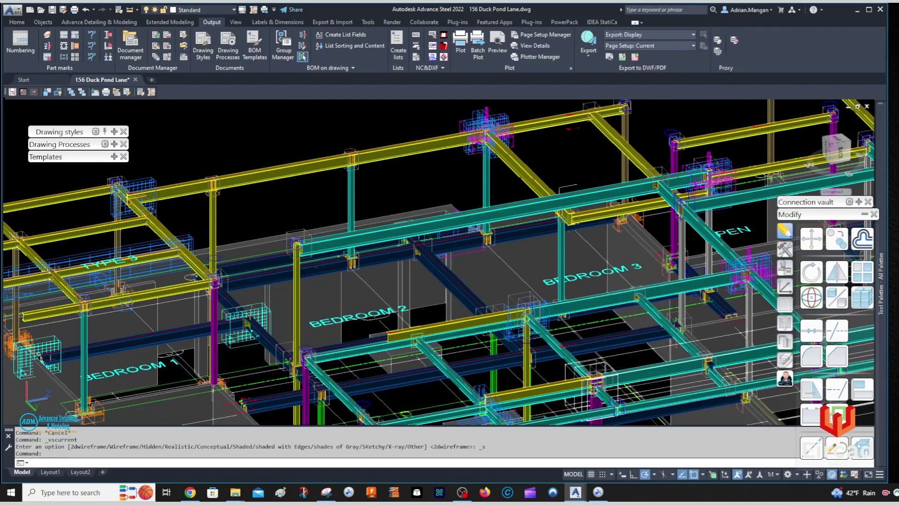
- Save As from DUCK TEST.dwg, renaming the copy to DUCK TEST 2.dwg in the DWGs folder
{"action": "left_click", "coordinate": [62, 9]}
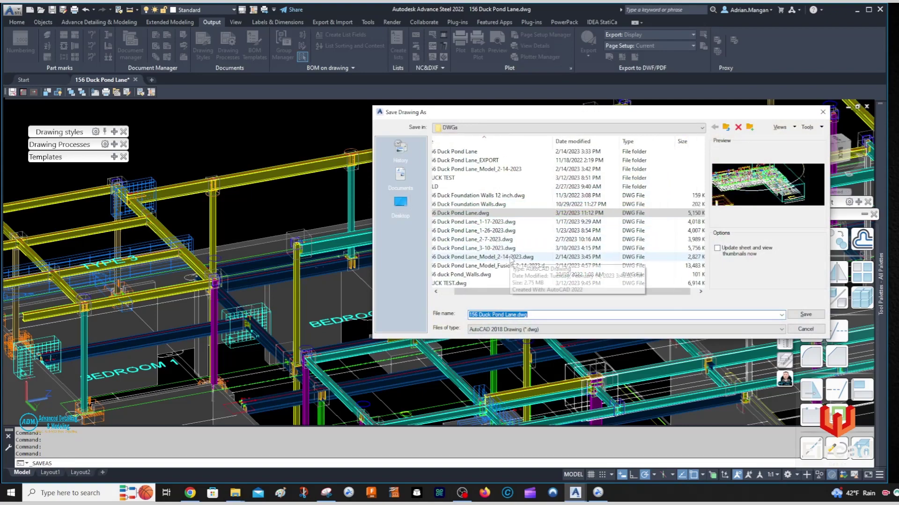
{"action": "left_click", "coordinate": [474, 284]}
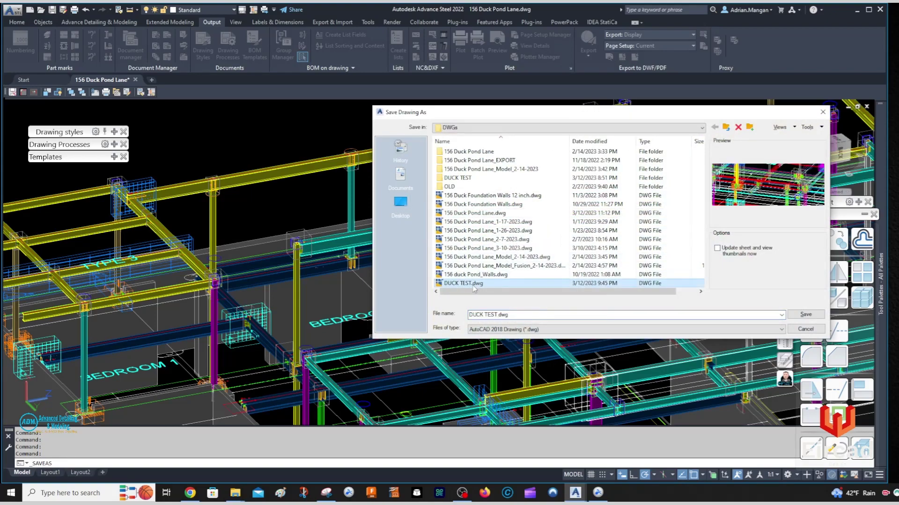
{"action": "left_click", "coordinate": [497, 315]}
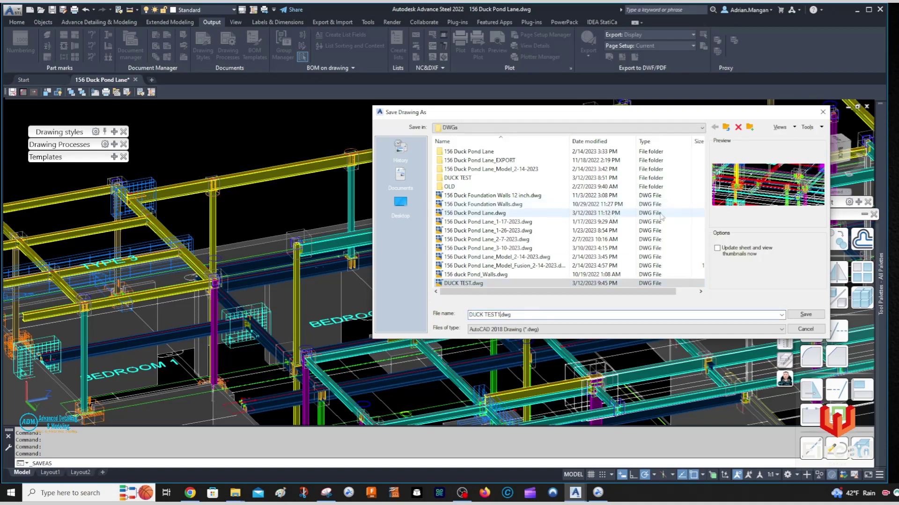
{"action": "key", "text": "BackSpace"}
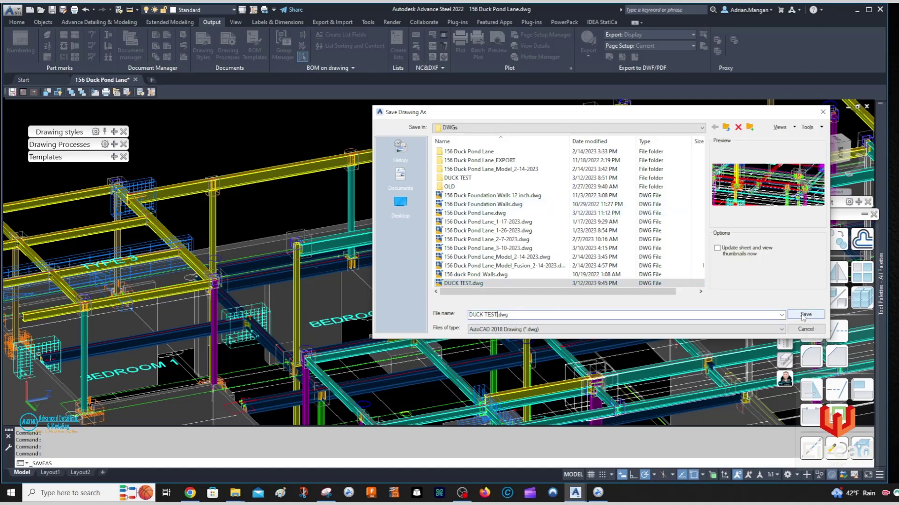
{"action": "type", "text": "2"}
{"action": "key", "text": "BackSpace"}
{"action": "left_click", "coordinate": [806, 315]}
- Unmark all marked objects using the Selection tool palette
{"action": "middle_click_drag", "start_coordinate": [614, 228], "coordinate": [282, 213]}
{"action": "scroll", "coordinate": [600, 218], "scroll_direction": "down", "scroll_amount": 5}
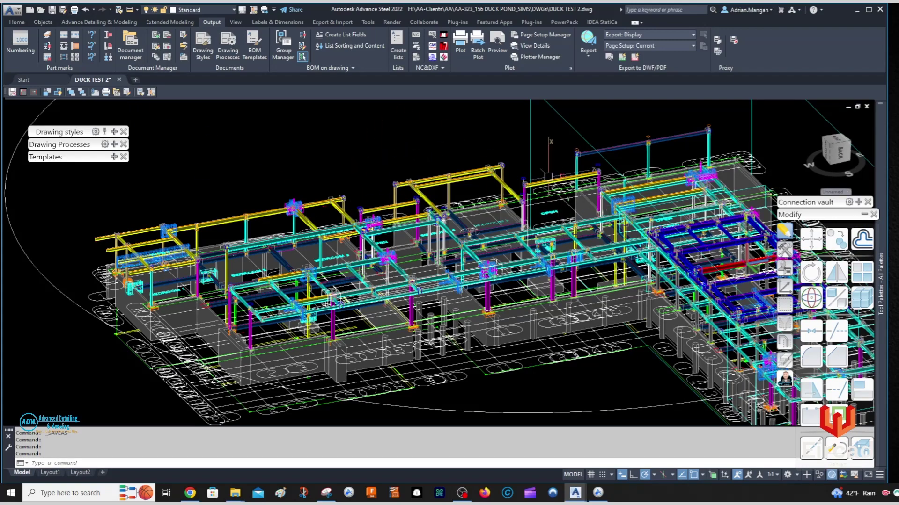
{"action": "middle_click_drag", "start_coordinate": [548, 176], "coordinate": [512, 167]}
{"action": "left_click", "coordinate": [785, 305]}
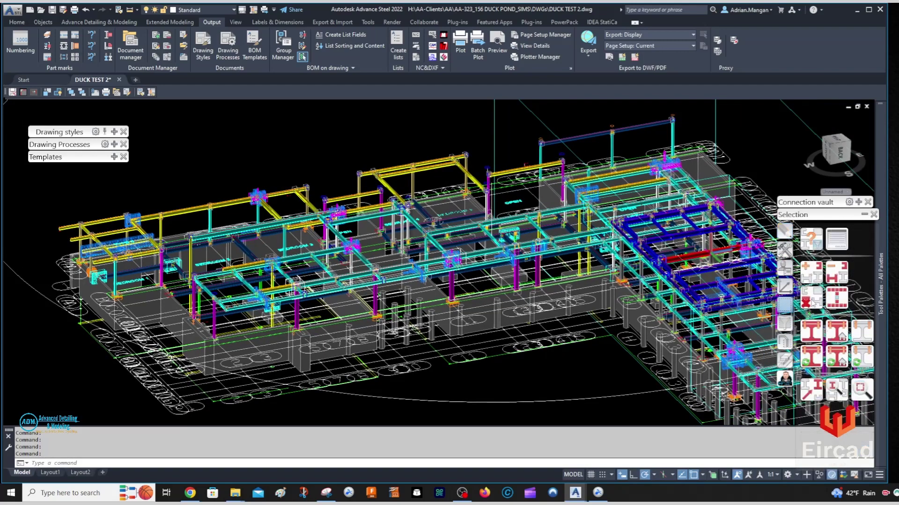
{"action": "left_click", "coordinate": [811, 297]}
- Recentre the view on the frame and quick-save DUCK TEST 2.dwg with Ctrl+S
{"action": "scroll", "coordinate": [283, 210], "scroll_direction": "up", "scroll_amount": 5}
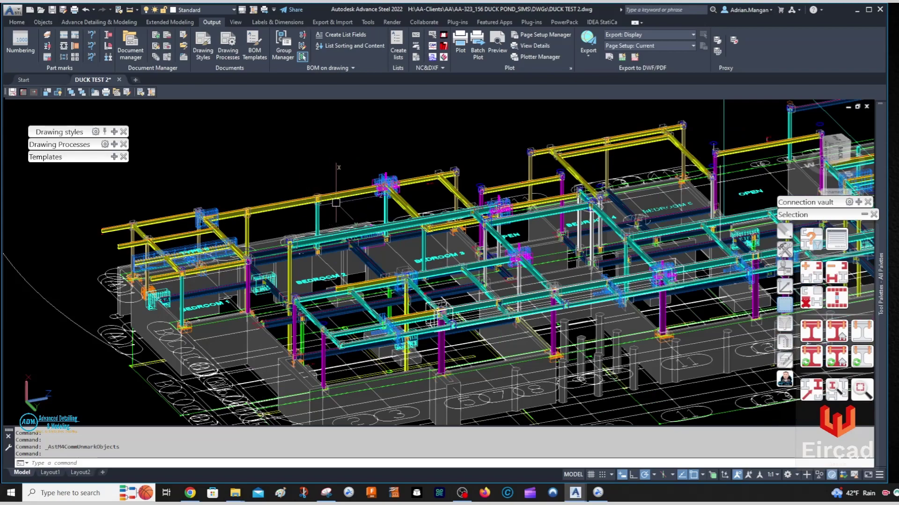
{"action": "scroll", "coordinate": [395, 296], "scroll_direction": "up", "scroll_amount": 6}
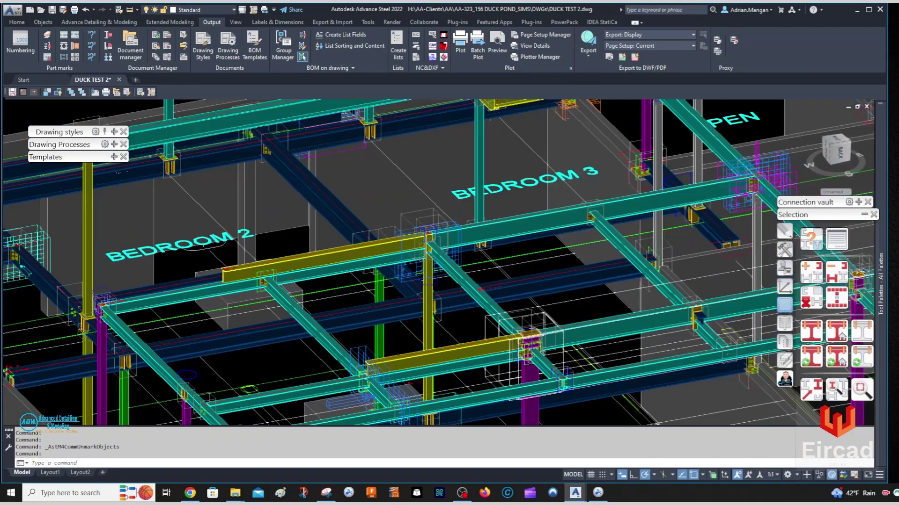
{"action": "scroll", "coordinate": [395, 296], "scroll_direction": "down", "scroll_amount": 10}
{"action": "middle_click_drag", "start_coordinate": [395, 296], "coordinate": [374, 275]}
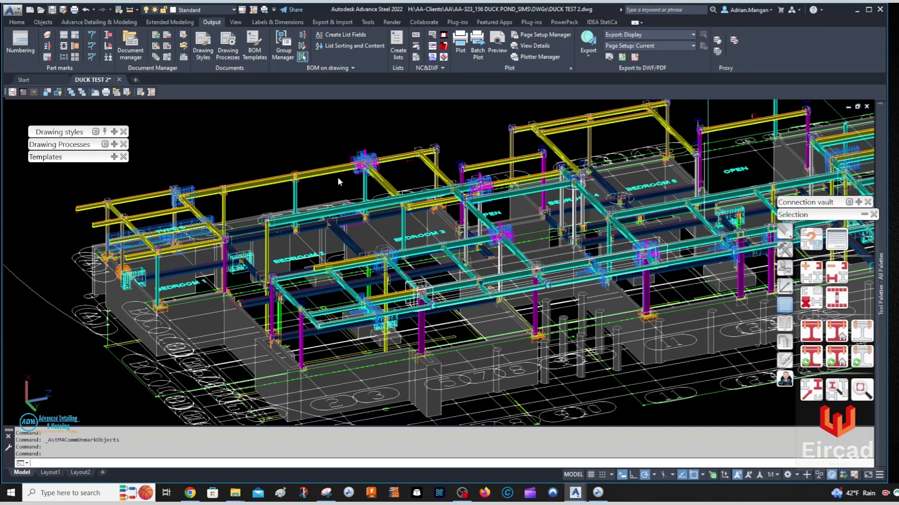
{"action": "key", "text": "ctrl+s"}
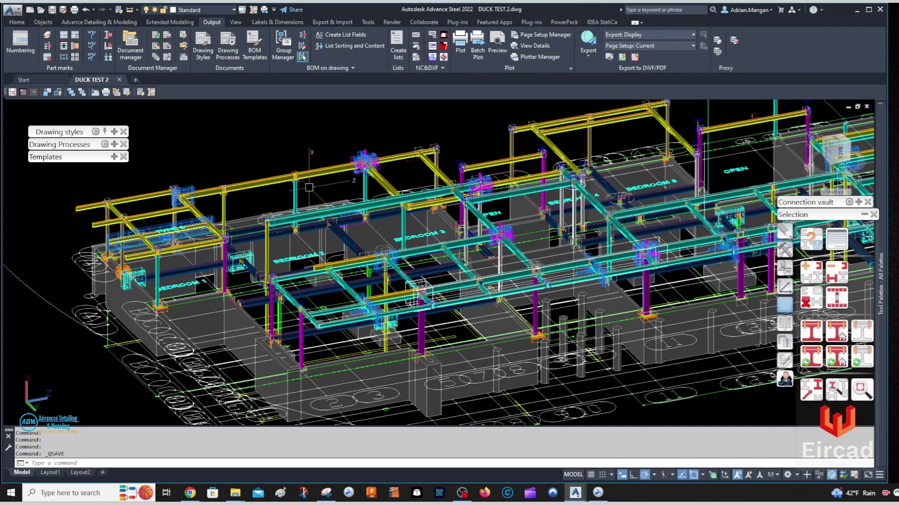
{"action": "middle_click_drag", "start_coordinate": [302, 188], "coordinate": [258, 194]}
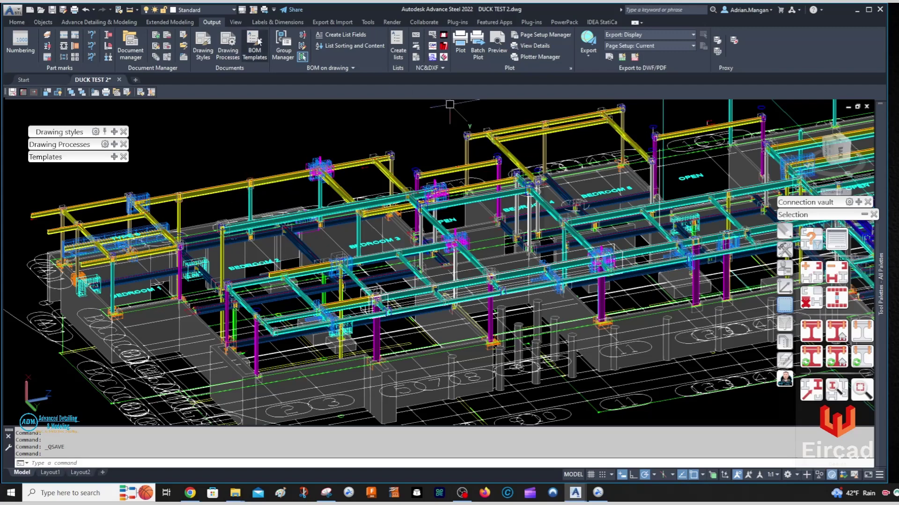
- Run Numbering with %LotPhase added to the Assembly Format, confirming the Attention prompt
{"action": "left_click", "coordinate": [21, 24]}
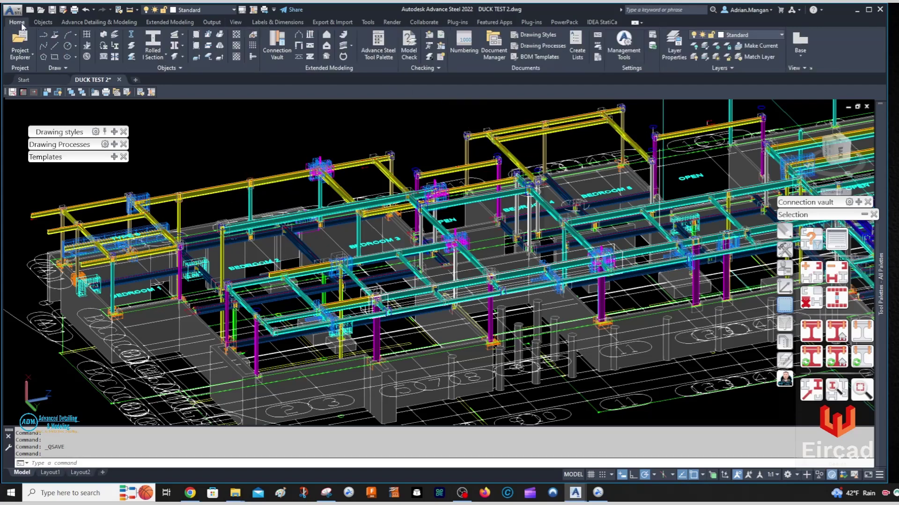
{"action": "left_click", "coordinate": [463, 43]}
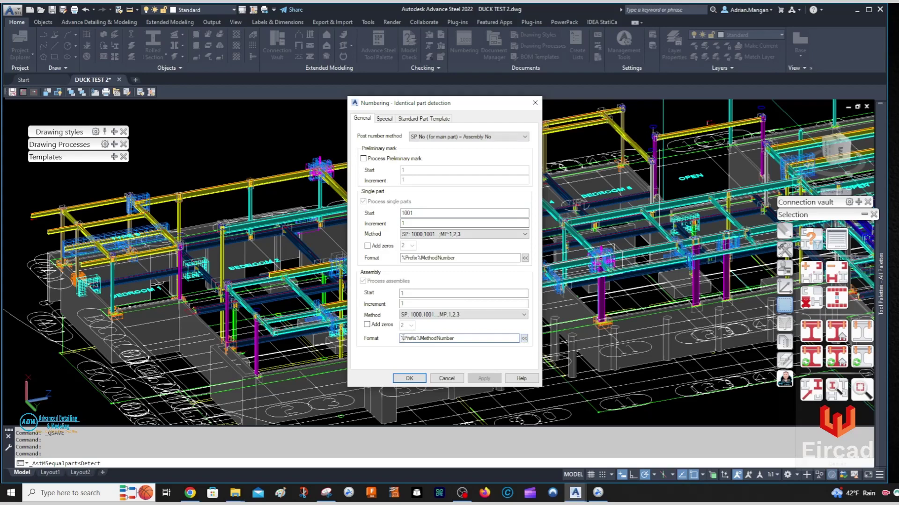
{"action": "left_click", "coordinate": [523, 340]}
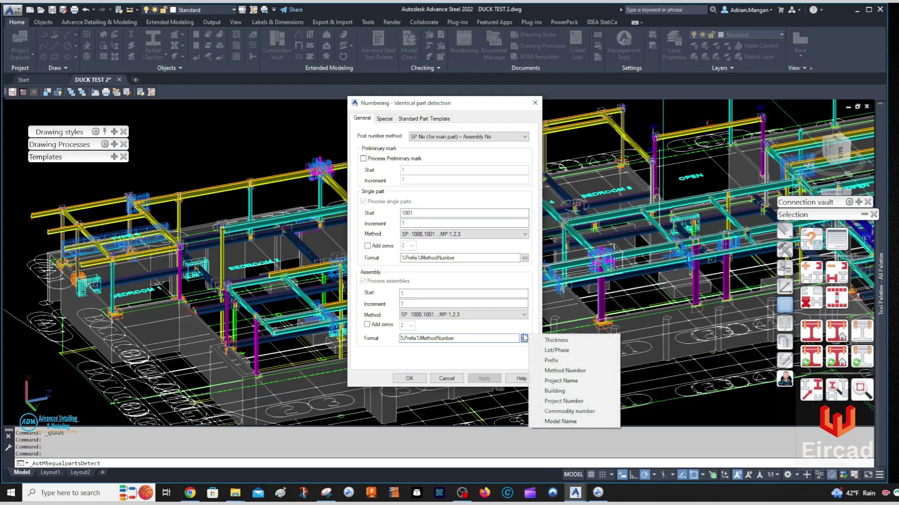
{"action": "left_click", "coordinate": [548, 352]}
{"action": "left_click", "coordinate": [488, 380]}
{"action": "left_click", "coordinate": [420, 379]}
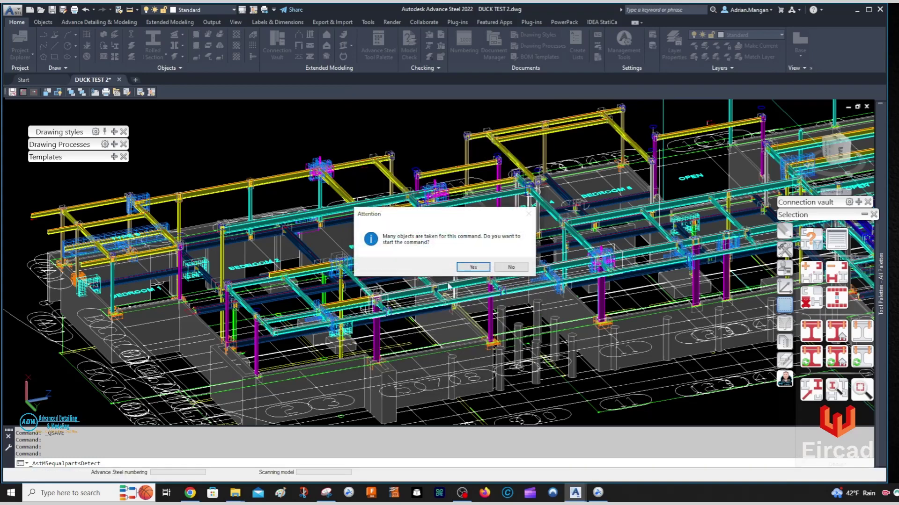
{"action": "left_click", "coordinate": [472, 267]}
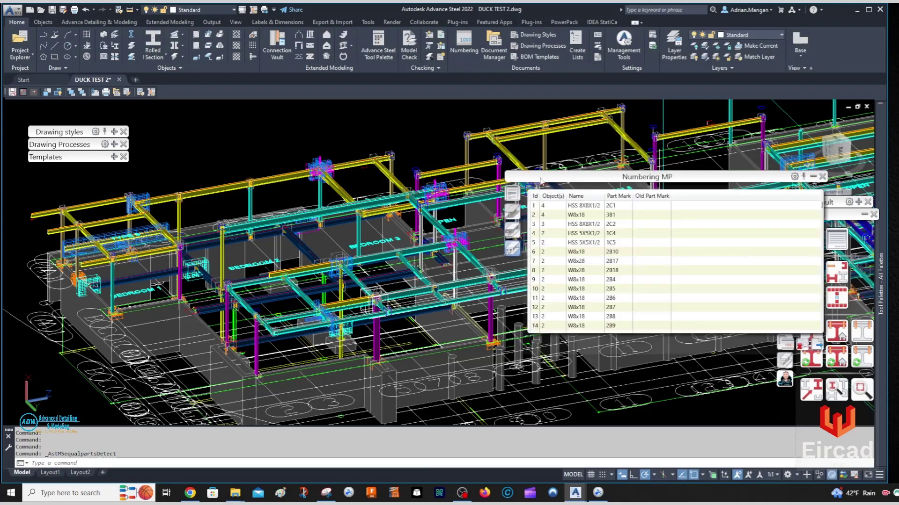
- Close the Numbering MP results list and pan around the numbered DUCK TEST 2 frame
{"action": "left_click", "coordinate": [822, 176]}
{"action": "scroll", "coordinate": [302, 162], "scroll_direction": "up", "scroll_amount": 5}
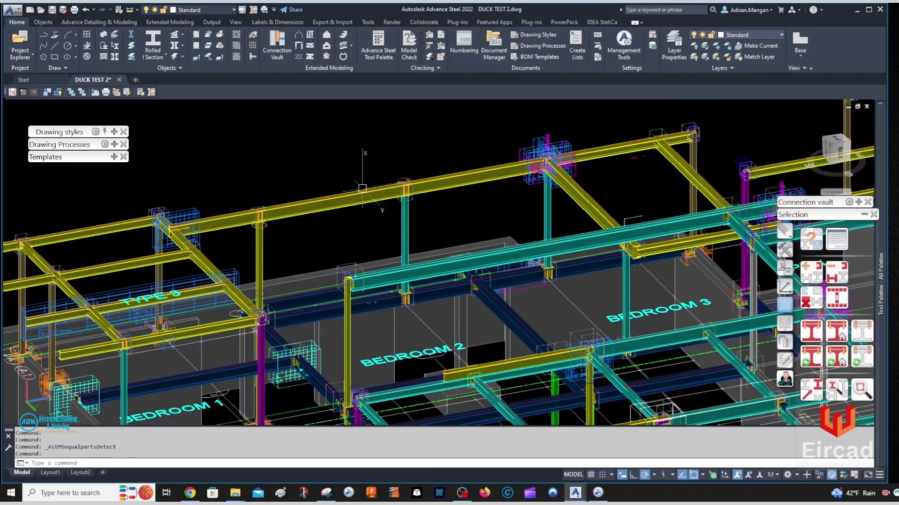
{"action": "scroll", "coordinate": [362, 188], "scroll_direction": "down", "scroll_amount": 6}
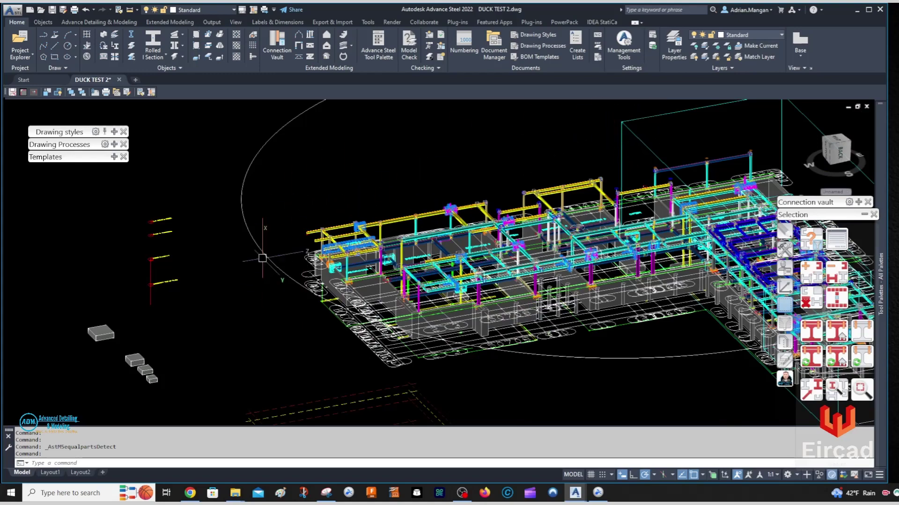
{"action": "middle_click_drag", "start_coordinate": [577, 164], "coordinate": [436, 161]}
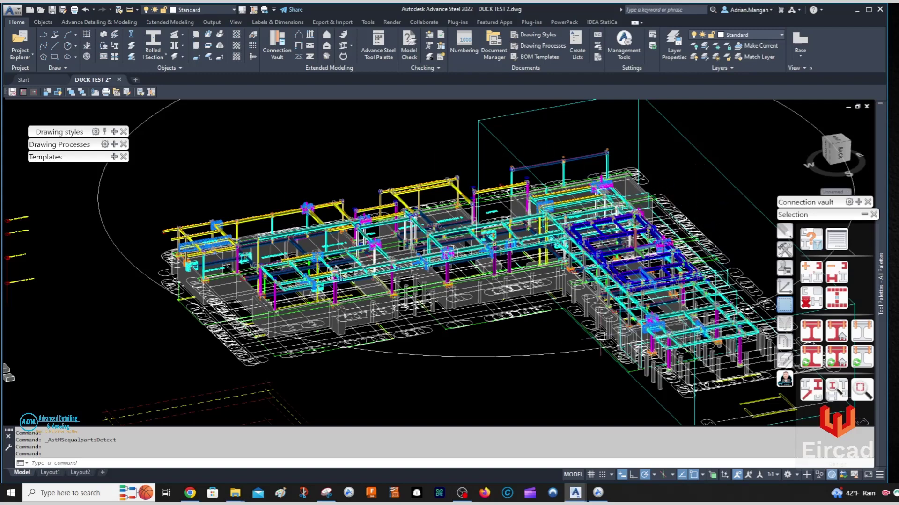
{"action": "middle_click_drag", "start_coordinate": [400, 242], "coordinate": [455, 266]}
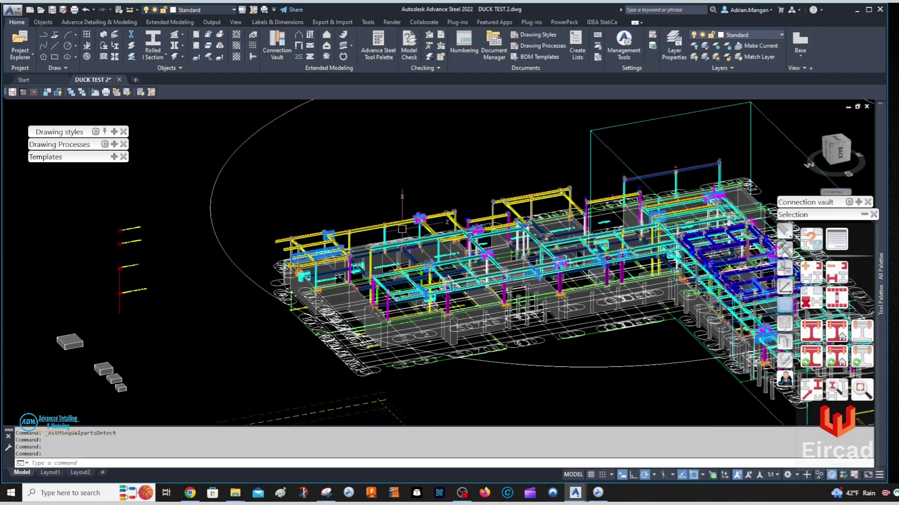
{"action": "middle_click_drag", "start_coordinate": [430, 220], "coordinate": [302, 175]}
{"action": "scroll", "coordinate": [224, 193], "scroll_direction": "up", "scroll_amount": 5}
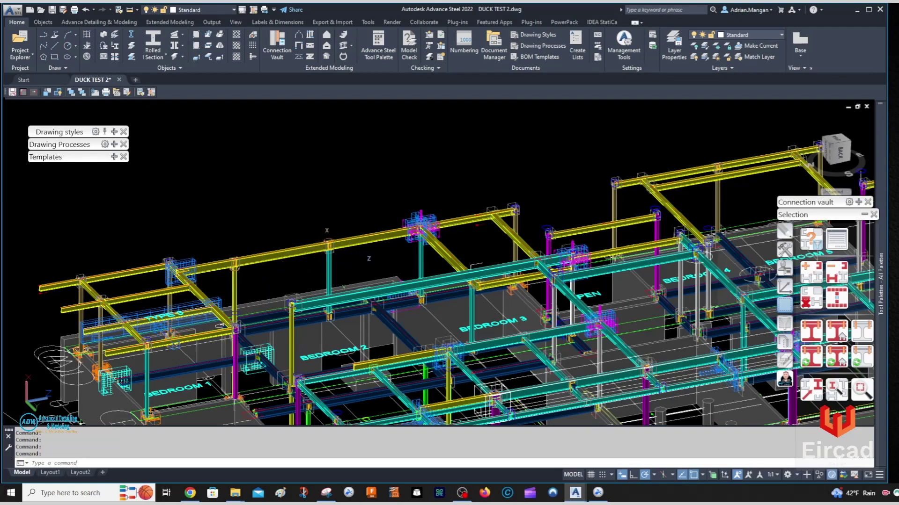
- Run a drawing process from the 5 - Assemblies category
{"action": "left_click", "coordinate": [328, 269]}
{"action": "left_click", "coordinate": [103, 145]}
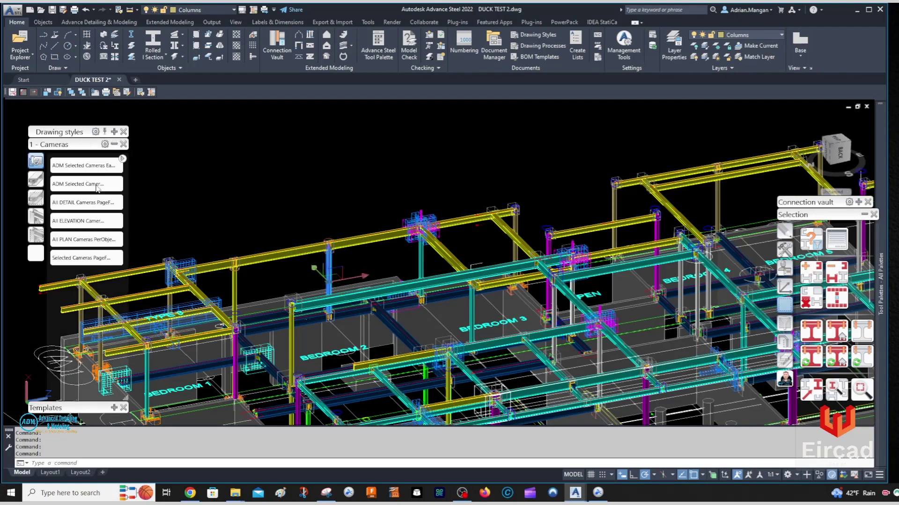
{"action": "left_click", "coordinate": [38, 236]}
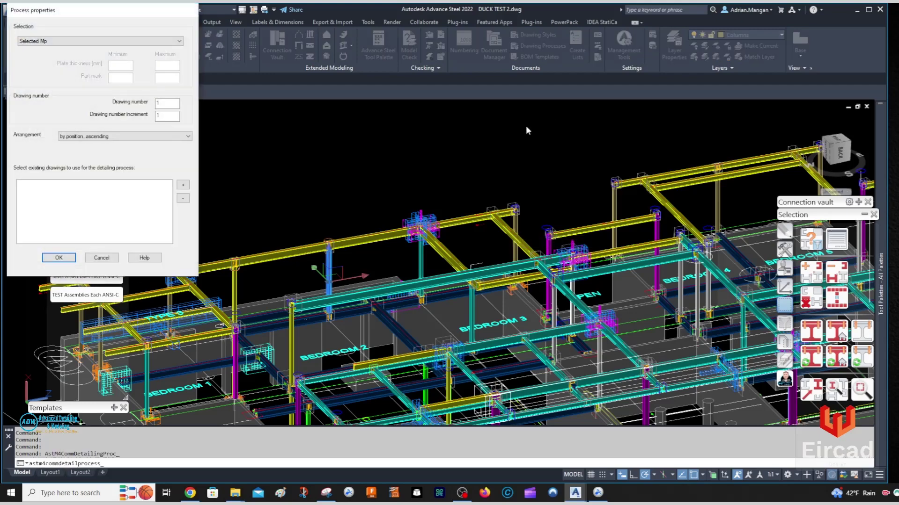
{"action": "left_click", "coordinate": [59, 258]}
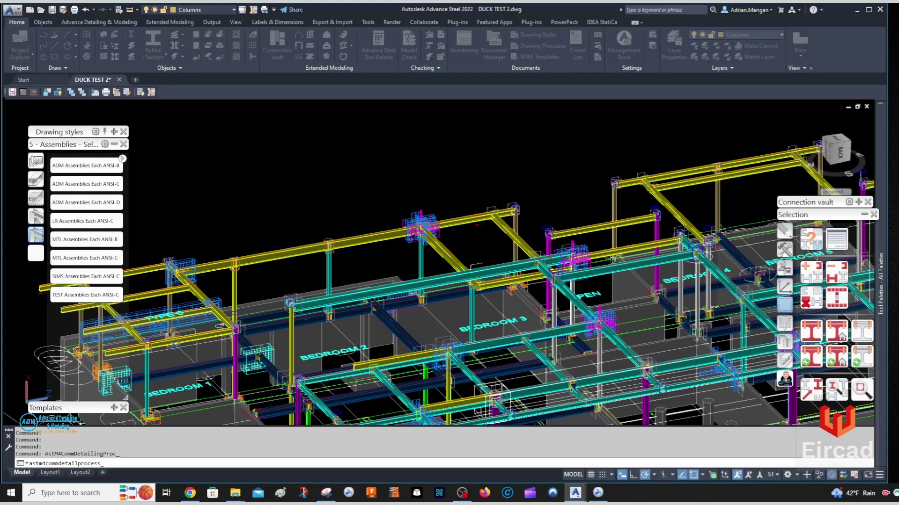
{"action": "scroll", "coordinate": [286, 297], "scroll_direction": "up", "scroll_amount": 5}
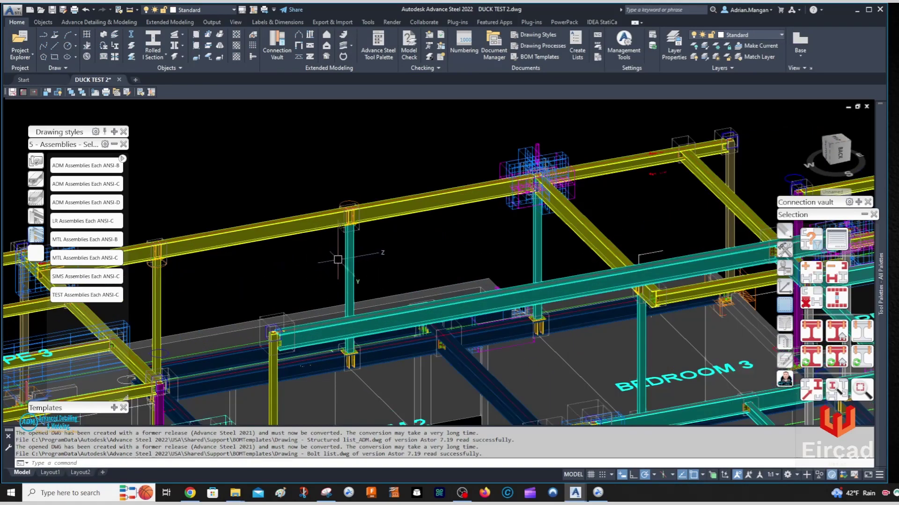
- Open the column's generated Assembly 2C30 Sheet 1 drawing from its context menu
{"action": "left_click", "coordinate": [349, 278]}
{"action": "double_click", "coordinate": [352, 258]}
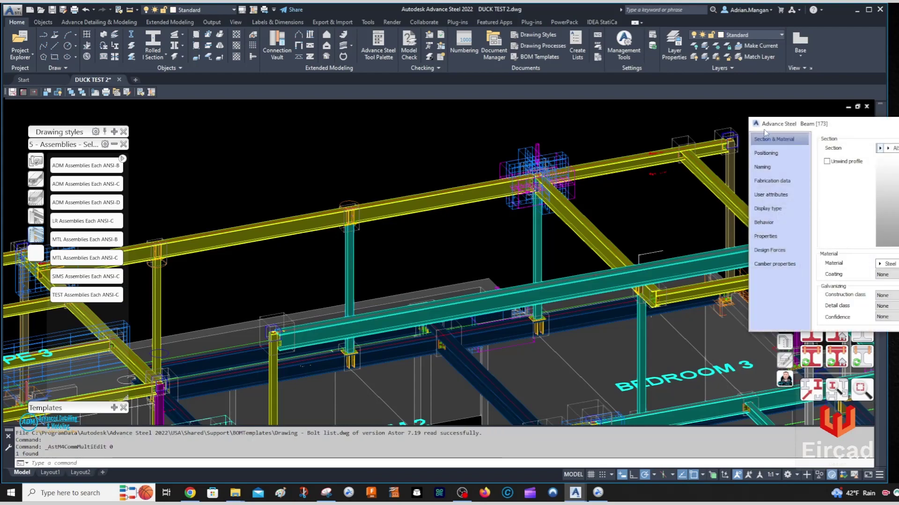
{"action": "key", "text": "Escape"}
{"action": "left_click", "coordinate": [350, 260]}
{"action": "right_click", "coordinate": [349, 267]}
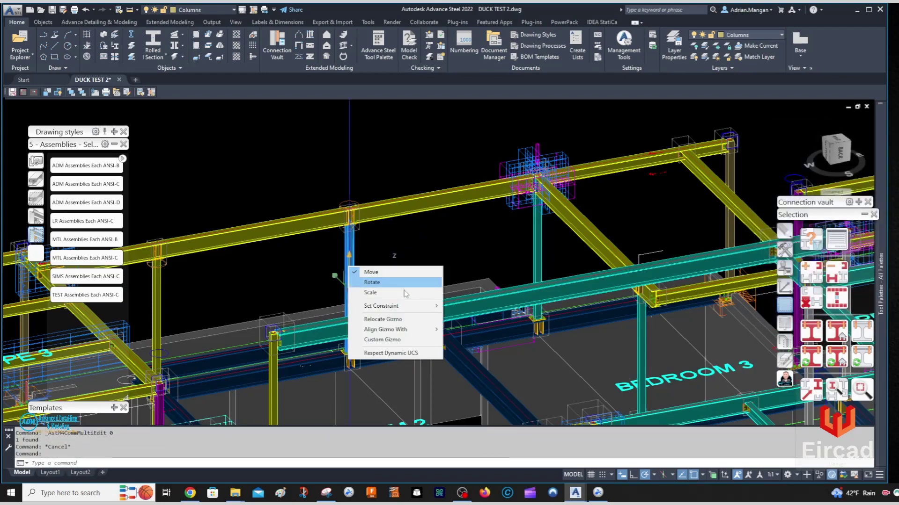
{"action": "right_click", "coordinate": [458, 270]}
{"action": "key", "text": "Escape"}
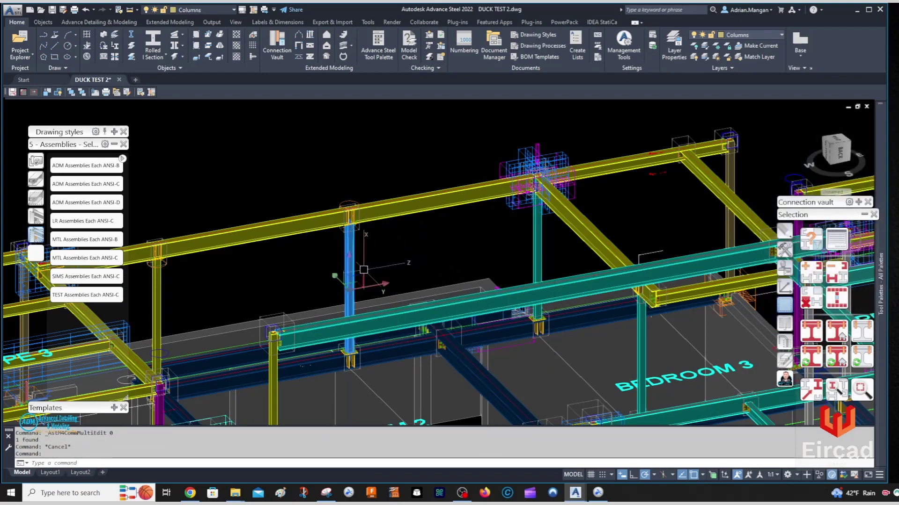
{"action": "right_click", "coordinate": [383, 269]}
{"action": "left_click", "coordinate": [444, 376]}
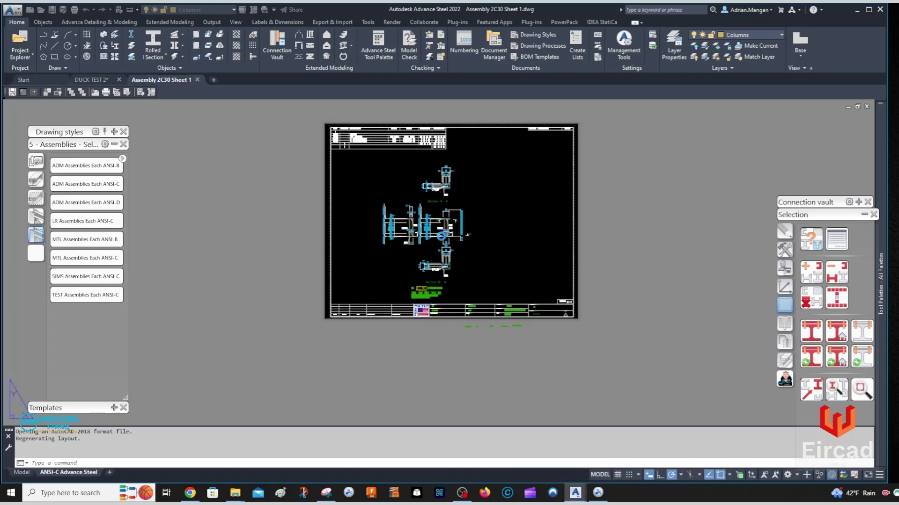
- Zoom around Section A-A on the Assembly 2C30 Sheet 1 layout
{"action": "scroll", "coordinate": [412, 209], "scroll_direction": "up", "scroll_amount": 4}
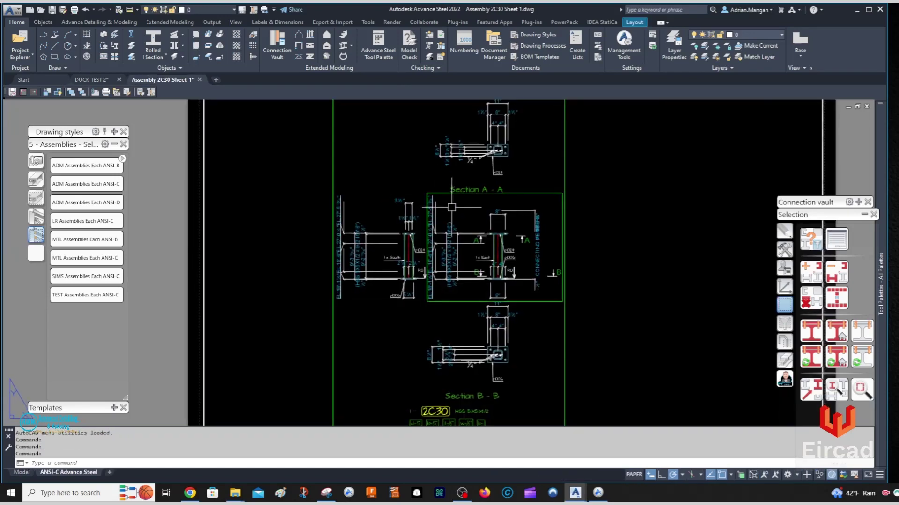
{"action": "scroll", "coordinate": [515, 260], "scroll_direction": "down", "scroll_amount": 2}
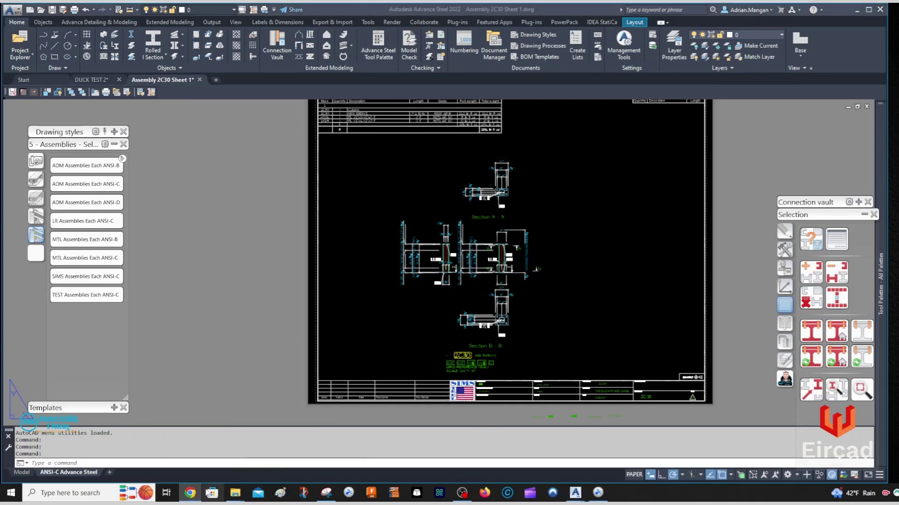
{"action": "mouse_move", "coordinate": [193, 498]}
- Return to the DUCK TEST 2 model and select a height notation
{"action": "left_click", "coordinate": [97, 78]}
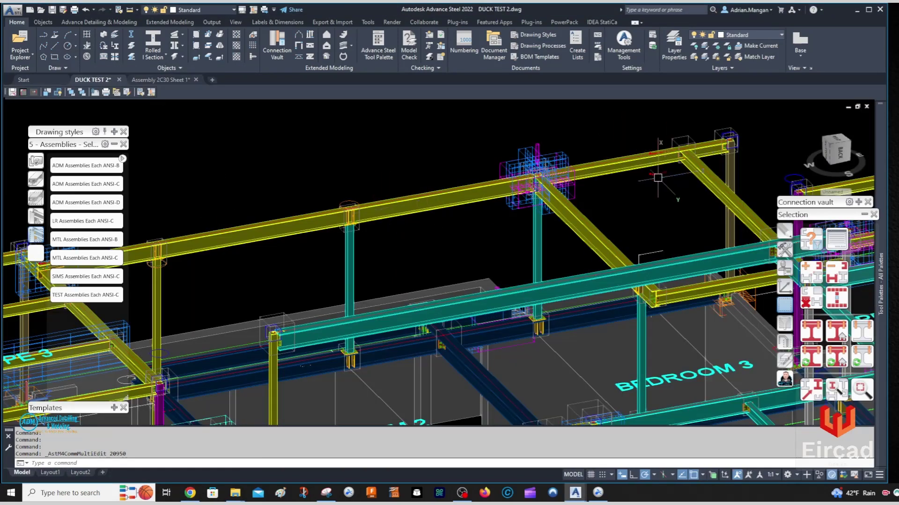
{"action": "left_click", "coordinate": [657, 175]}
{"action": "right_click", "coordinate": [660, 179]}
{"action": "left_click", "coordinate": [595, 195]}
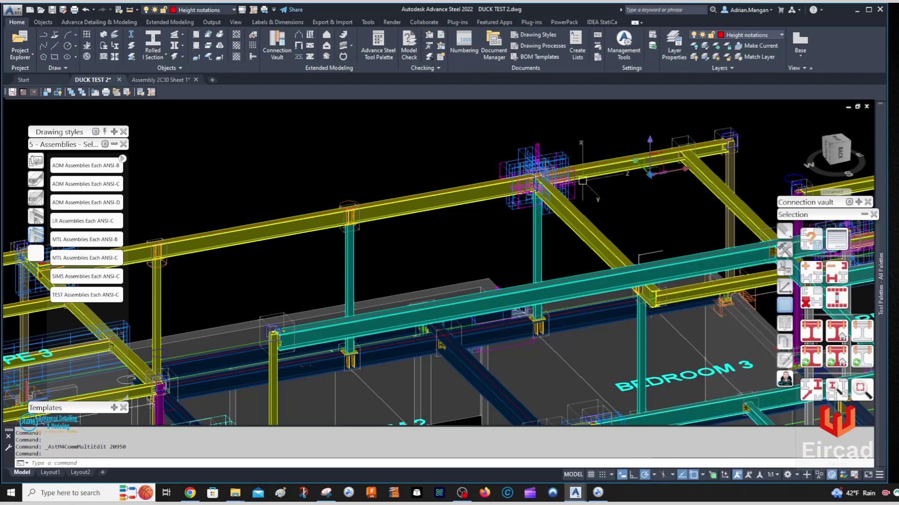
- Check a Section A-A dimension on Assembly 2C30 Sheet 1, then return to DUCK TEST 2
{"action": "left_click", "coordinate": [160, 79]}
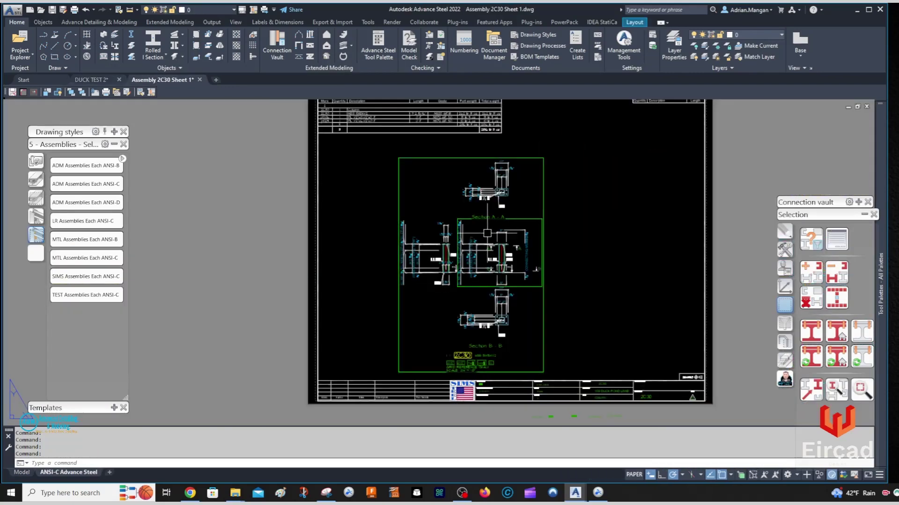
{"action": "scroll", "coordinate": [486, 233], "scroll_direction": "up", "scroll_amount": 5}
{"action": "left_click", "coordinate": [487, 220]}
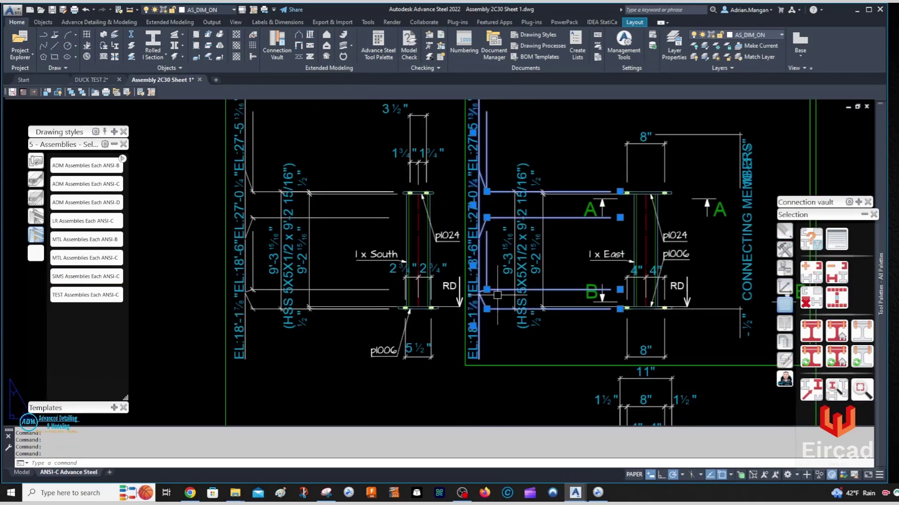
{"action": "key", "text": "Escape"}
{"action": "scroll", "coordinate": [421, 239], "scroll_direction": "down", "scroll_amount": 10}
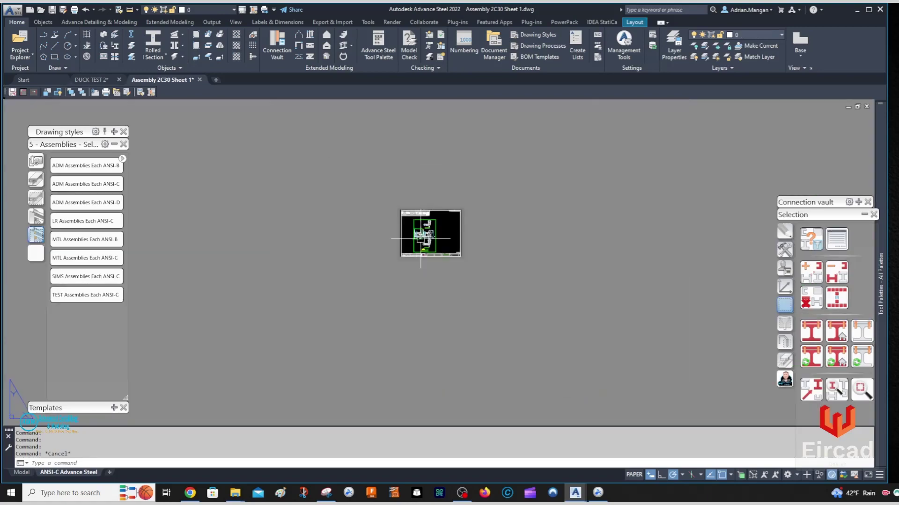
{"action": "left_click", "coordinate": [91, 80]}
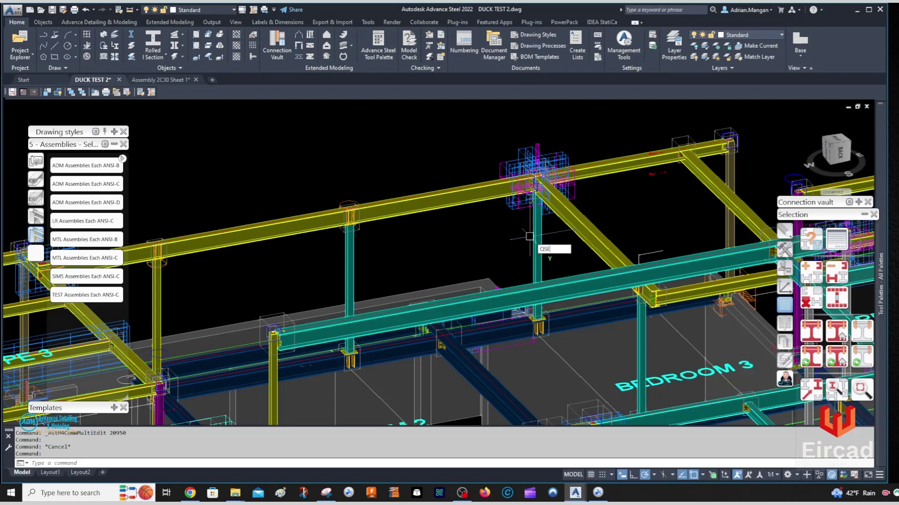
- Quick-select all 84 ASTXHEIGHTPATTERN objects, delete them, and reopen the Assembly 2C30 sheet
{"action": "key", "text": "Return"}
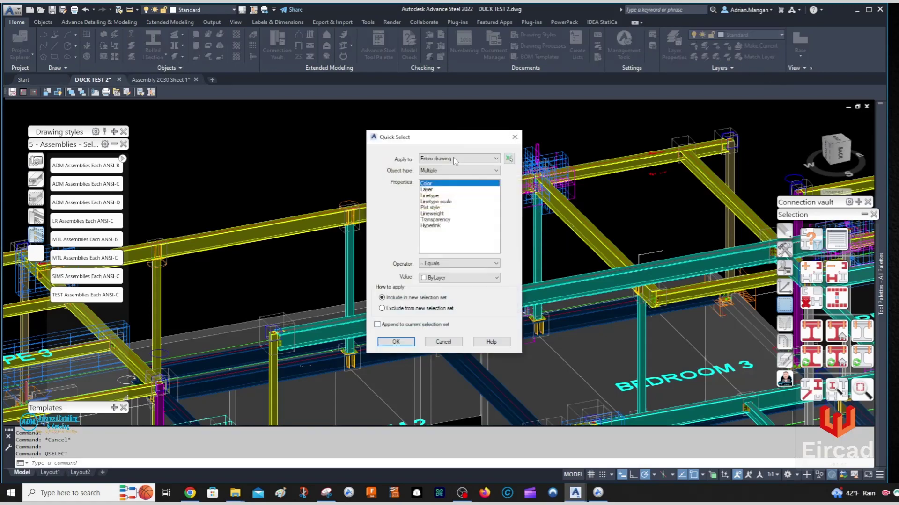
{"action": "left_click", "coordinate": [492, 171]}
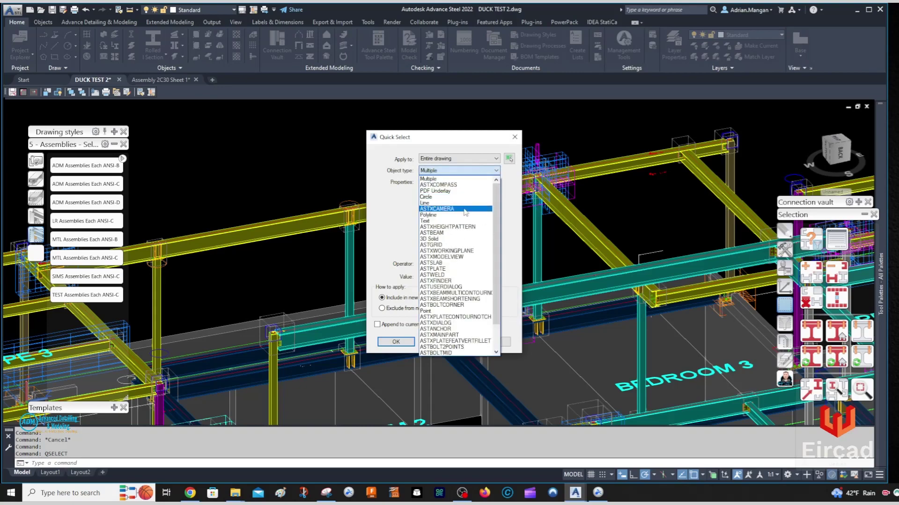
{"action": "left_click", "coordinate": [461, 227]}
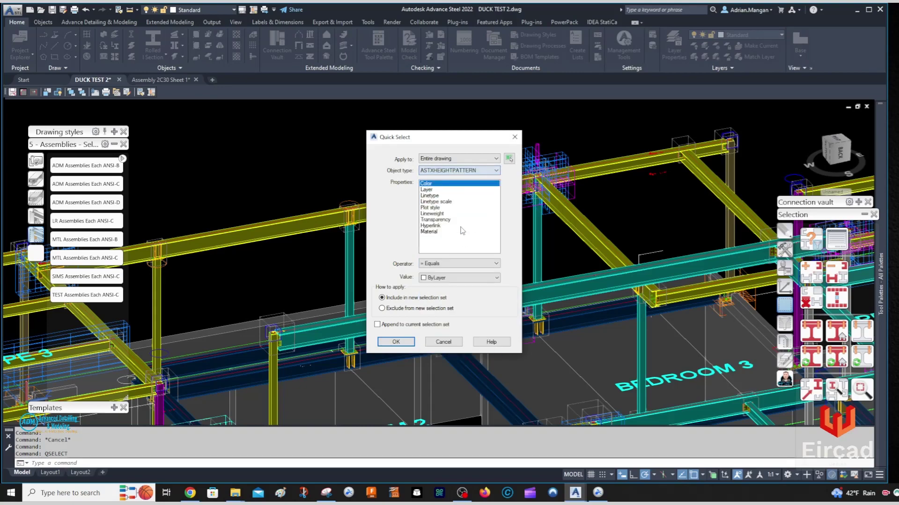
{"action": "left_click", "coordinate": [396, 342]}
{"action": "middle_click_drag", "start_coordinate": [646, 211], "coordinate": [569, 201]}
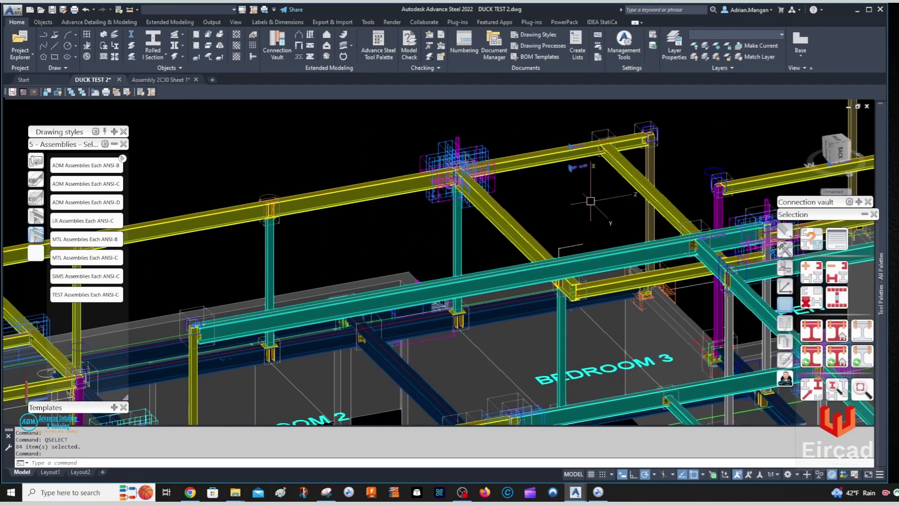
{"action": "key", "text": "Delete"}
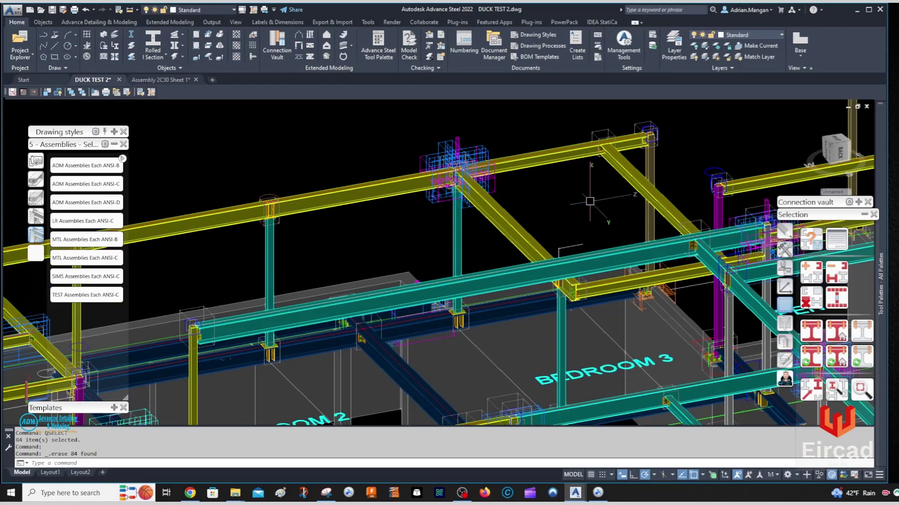
{"action": "left_click", "coordinate": [138, 80]}
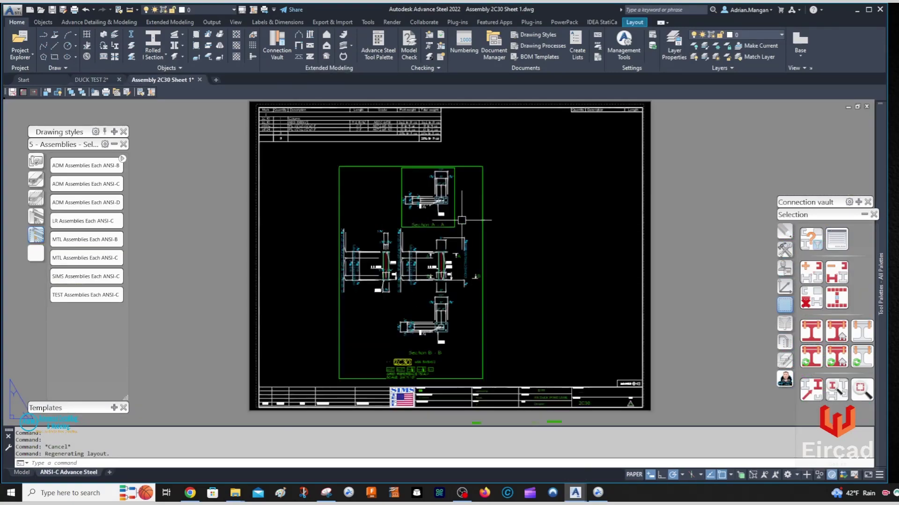
- Update the Assembly 2C30 detail from the model and check Section A-A
{"action": "left_click", "coordinate": [263, 22]}
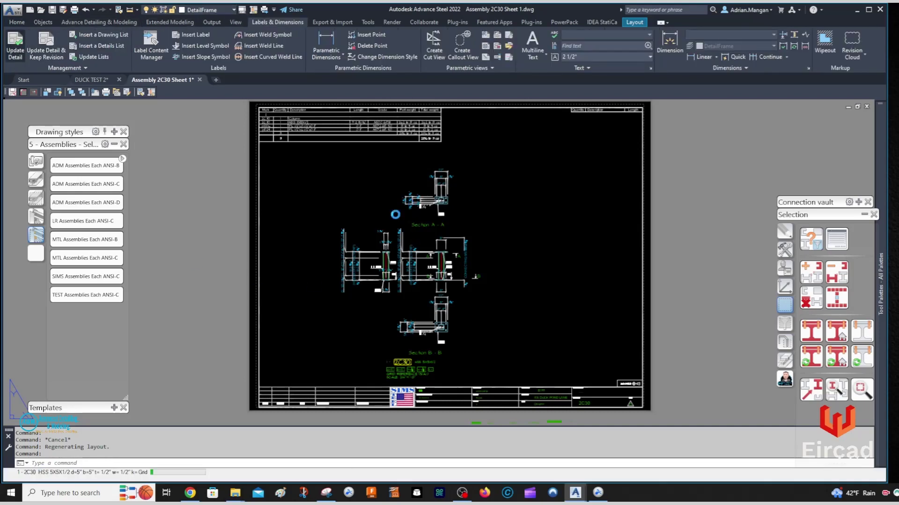
{"action": "left_click", "coordinate": [348, 272]}
{"action": "scroll", "coordinate": [364, 259], "scroll_direction": "up", "scroll_amount": 6}
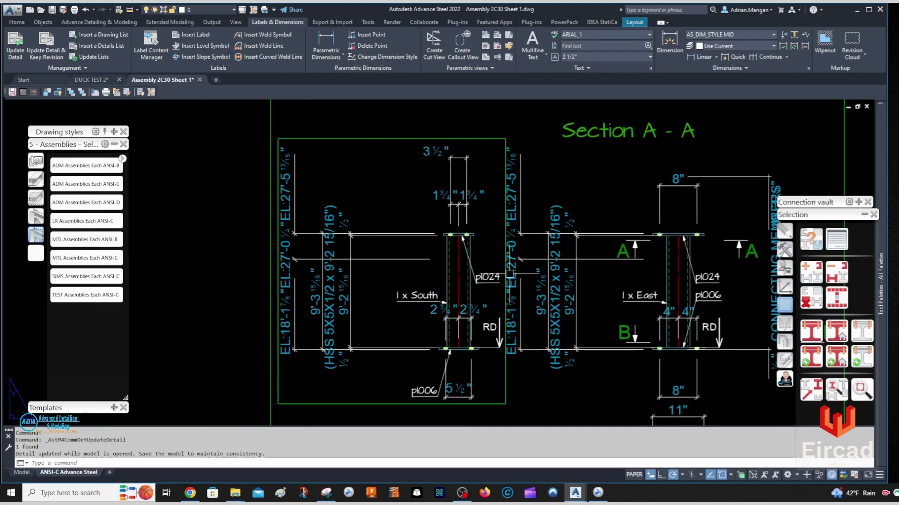
{"action": "left_click", "coordinate": [582, 260]}
{"action": "key", "text": "Escape"}
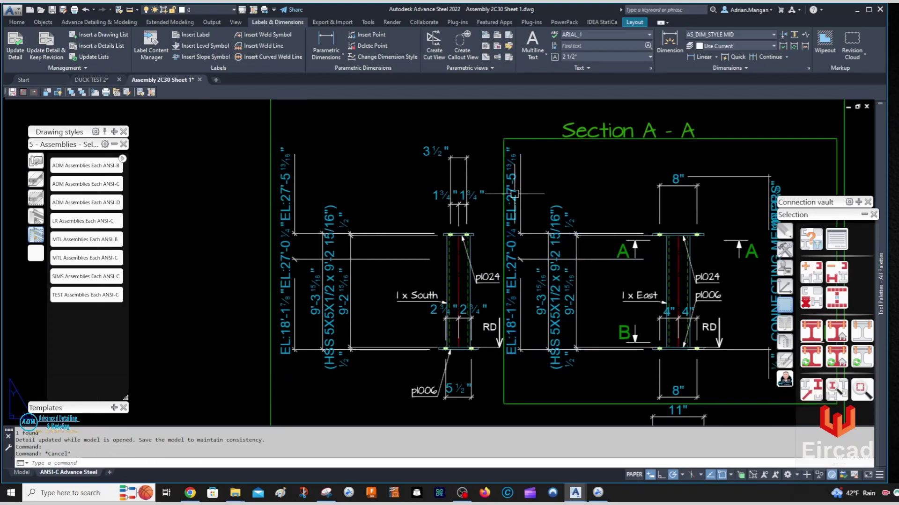
- Return to the DUCK TEST 2 model and orbit it to new viewing angles
{"action": "left_click", "coordinate": [106, 78]}
{"action": "scroll", "coordinate": [608, 166], "scroll_direction": "down", "scroll_amount": 5}
{"action": "middle_click_drag", "start_coordinate": [607, 166], "coordinate": [625, 160], "text": "shift"}
{"action": "scroll", "coordinate": [625, 160], "scroll_direction": "up", "scroll_amount": 8}
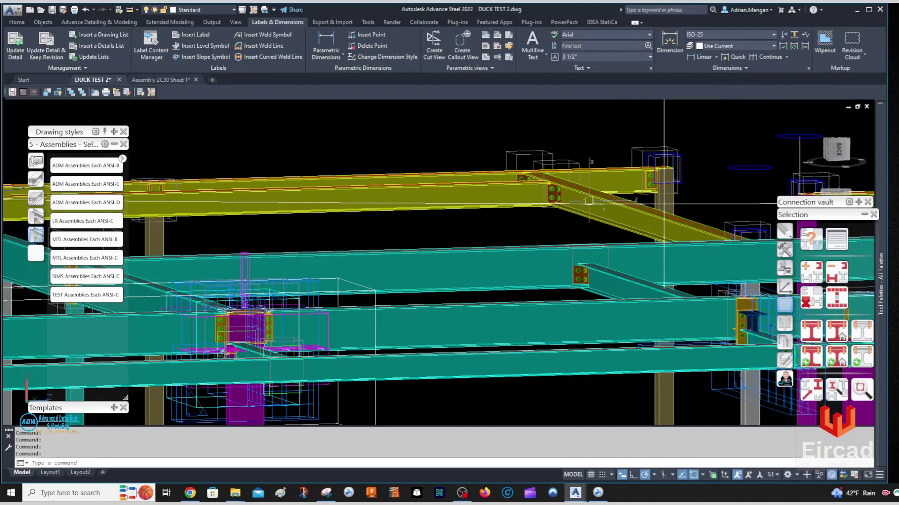
{"action": "scroll", "coordinate": [589, 201], "scroll_direction": "down", "scroll_amount": 5}
{"action": "scroll", "coordinate": [257, 180], "scroll_direction": "up", "scroll_amount": 5}
{"action": "middle_click_drag", "start_coordinate": [257, 180], "coordinate": [136, 96], "text": "shift"}
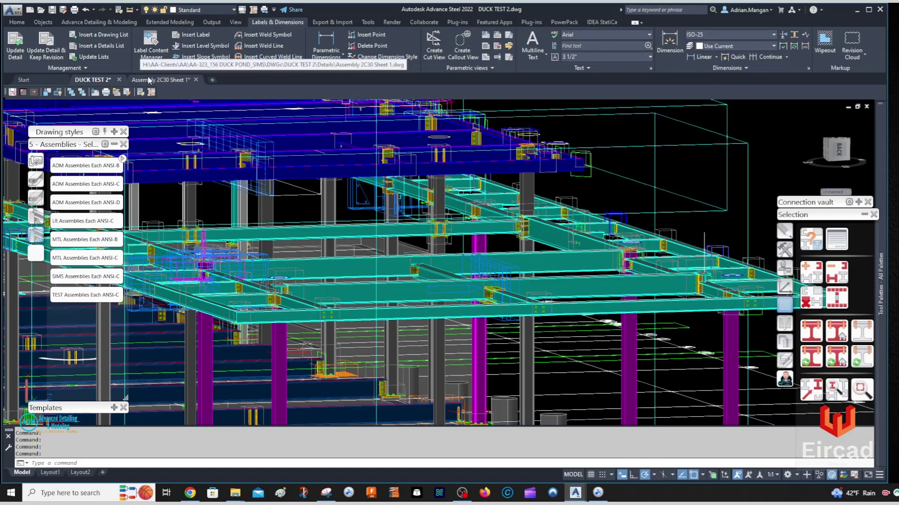
- On the Assembly 2C30 sheet, move the 2C30 view title to the lower left
{"action": "left_click", "coordinate": [160, 80]}
{"action": "scroll", "coordinate": [536, 284], "scroll_direction": "down", "scroll_amount": 6}
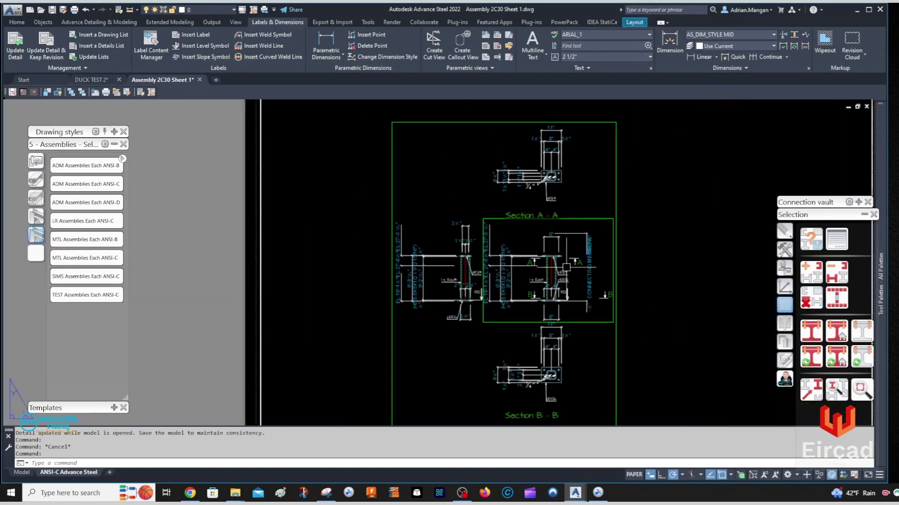
{"action": "left_click", "coordinate": [520, 347]}
{"action": "left_click", "coordinate": [449, 301]}
- Move the selected detail view to a new position on the sheet
{"action": "left_click", "coordinate": [438, 242]}
{"action": "scroll", "coordinate": [480, 231], "scroll_direction": "up", "scroll_amount": 4}
{"action": "right_click", "coordinate": [488, 216]}
{"action": "left_click", "coordinate": [509, 281]}
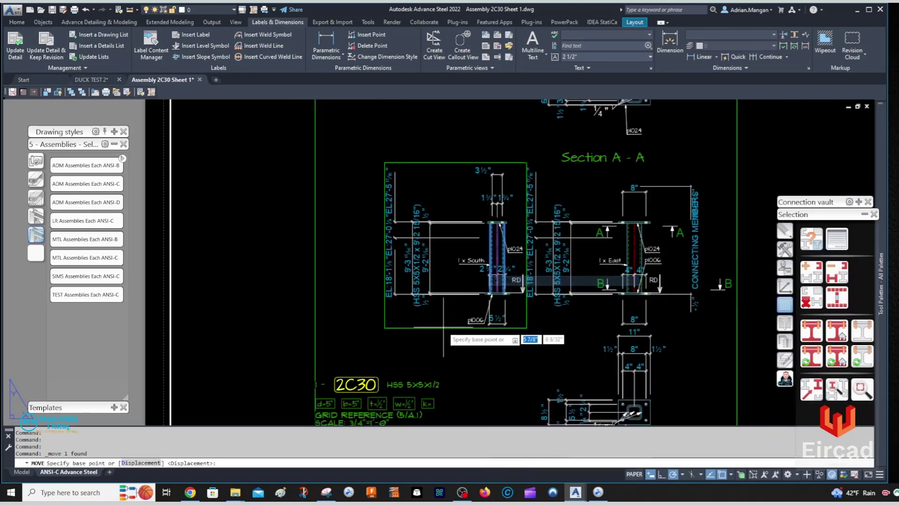
{"action": "left_click", "coordinate": [496, 286]}
{"action": "scroll", "coordinate": [374, 244], "scroll_direction": "down", "scroll_amount": 5}
{"action": "scroll", "coordinate": [448, 230], "scroll_direction": "up", "scroll_amount": 5}
- Remove a dimension line from the column detail with Delete Point
{"action": "left_click", "coordinate": [378, 49]}
{"action": "left_click", "coordinate": [506, 270]}
{"action": "middle_click_drag", "start_coordinate": [268, 268], "coordinate": [497, 240]}
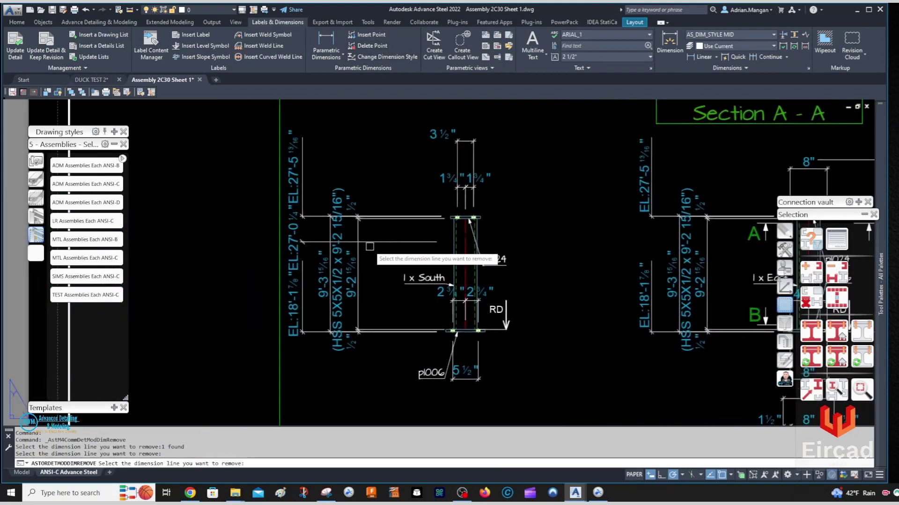
{"action": "key", "text": "Return"}
{"action": "scroll", "coordinate": [378, 253], "scroll_direction": "down", "scroll_amount": 8}
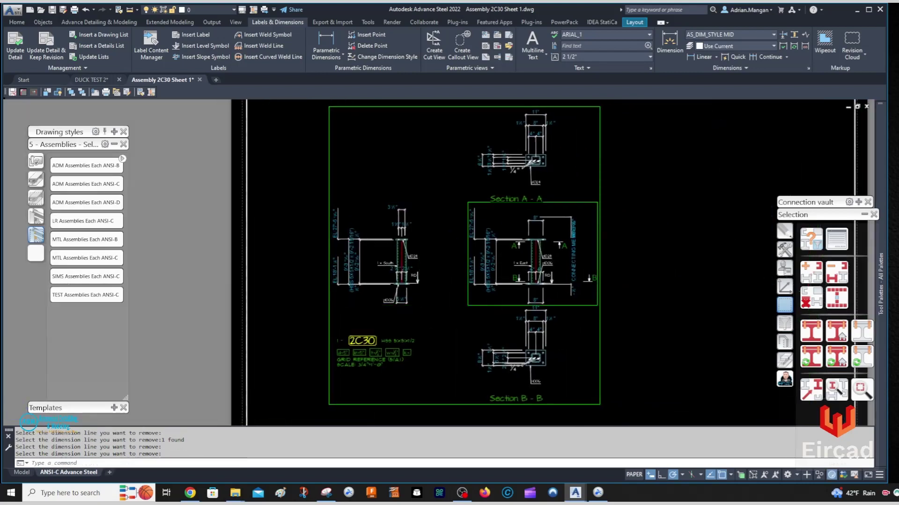
{"action": "scroll", "coordinate": [378, 249], "scroll_direction": "down", "scroll_amount": 4}
- Regenerate the 2C30 assembly detail at 3/4"=1'-0" scale after checking its Clip settings
{"action": "double_click", "coordinate": [543, 321]}
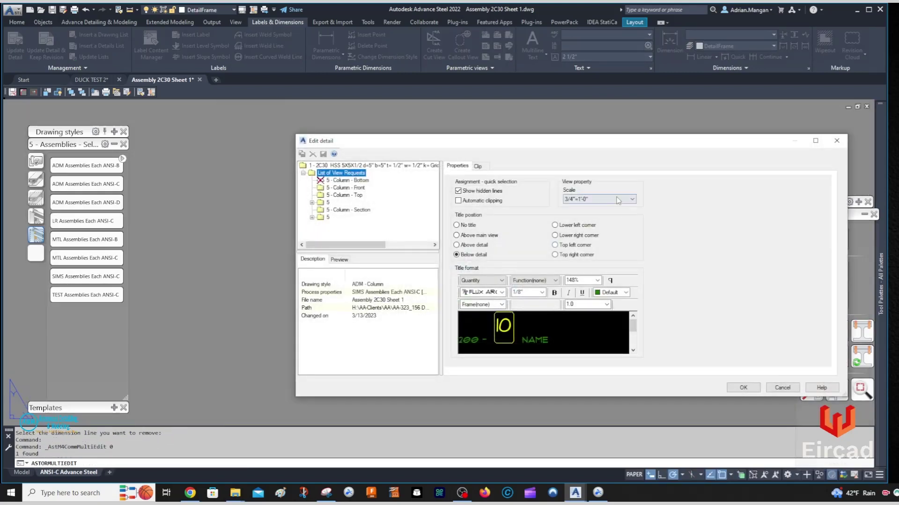
{"action": "left_click", "coordinate": [615, 200]}
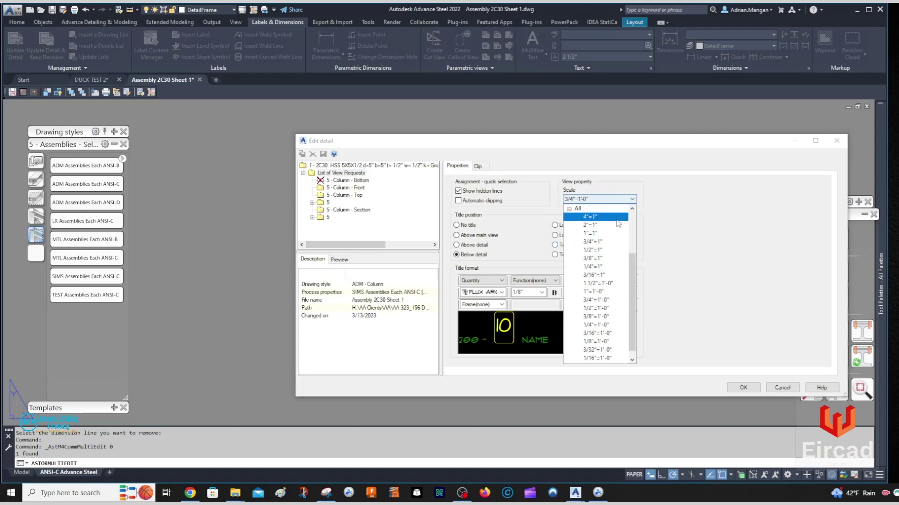
{"action": "left_click", "coordinate": [603, 291]}
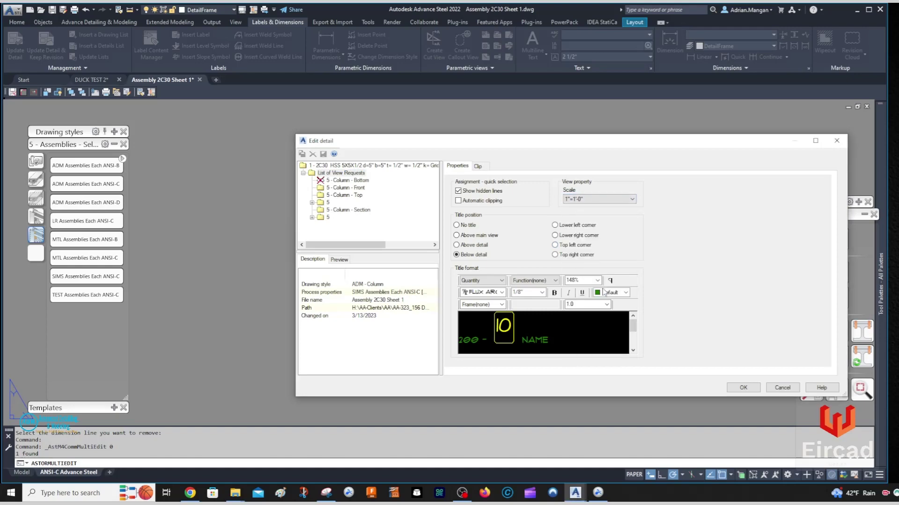
{"action": "left_click", "coordinate": [615, 199]}
{"action": "left_click", "coordinate": [602, 302]}
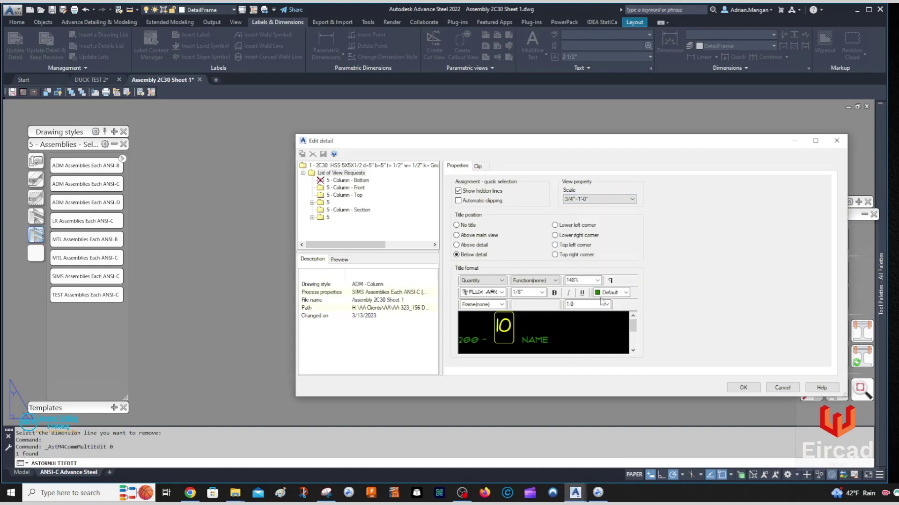
{"action": "left_click", "coordinate": [478, 167]}
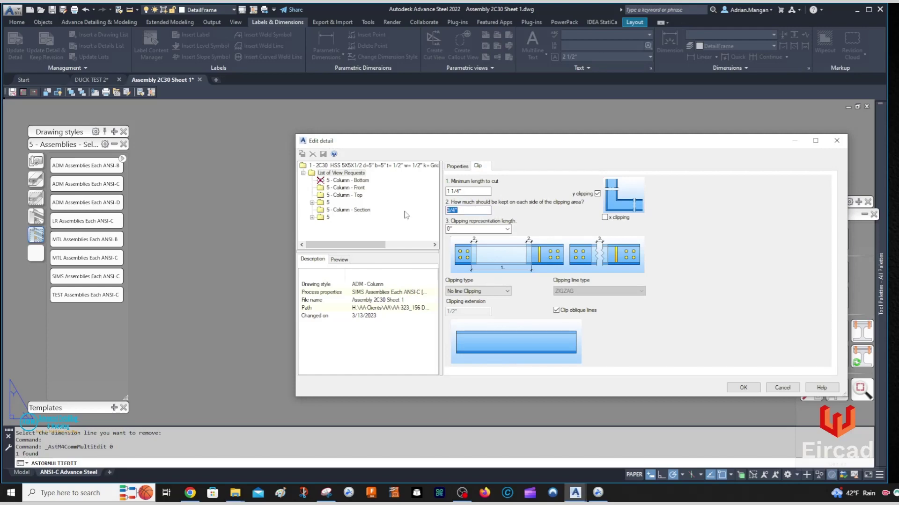
{"action": "left_click", "coordinate": [742, 388]}
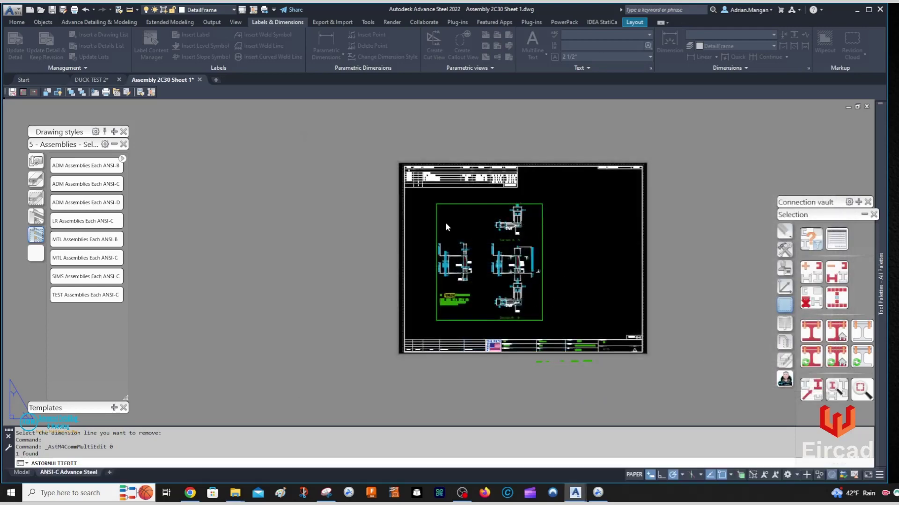
- Move the Section B-B plan and the 2C30 title lower on the sheet
{"action": "scroll", "coordinate": [531, 314], "scroll_direction": "up", "scroll_amount": 5}
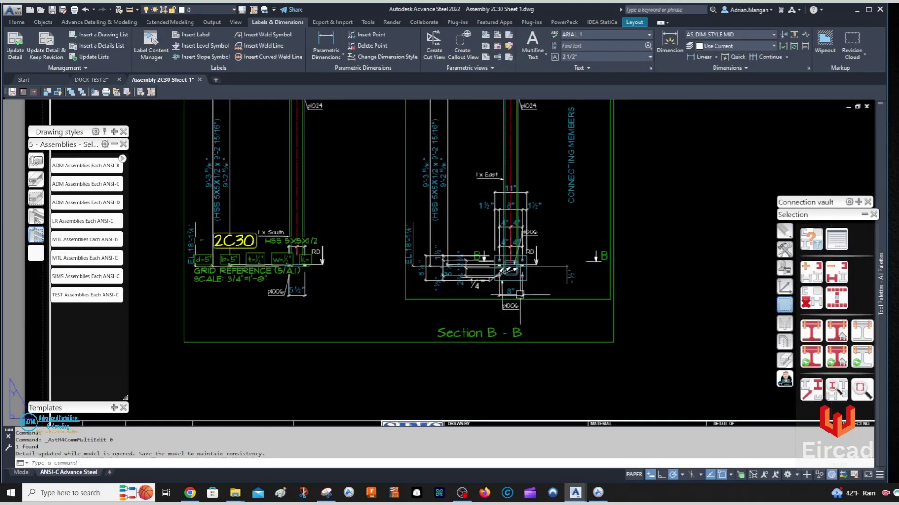
{"action": "right_click", "coordinate": [515, 280]}
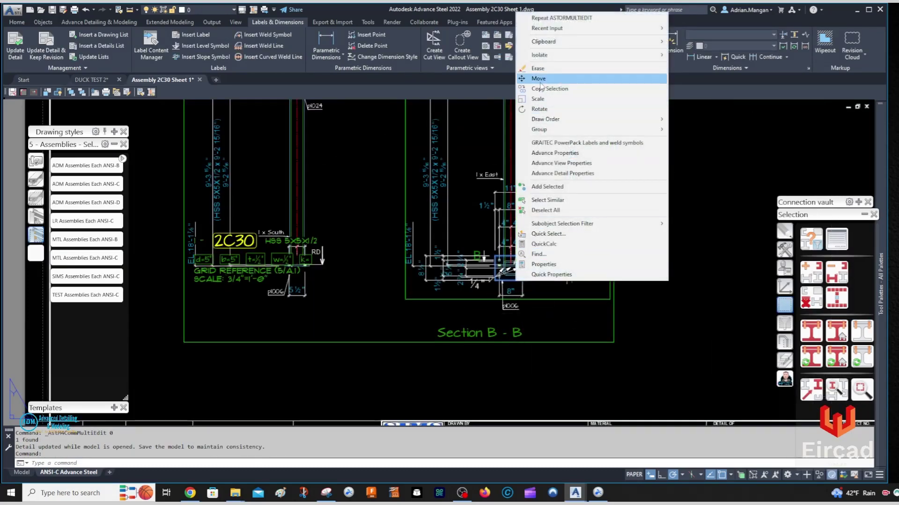
{"action": "left_click", "coordinate": [539, 79]}
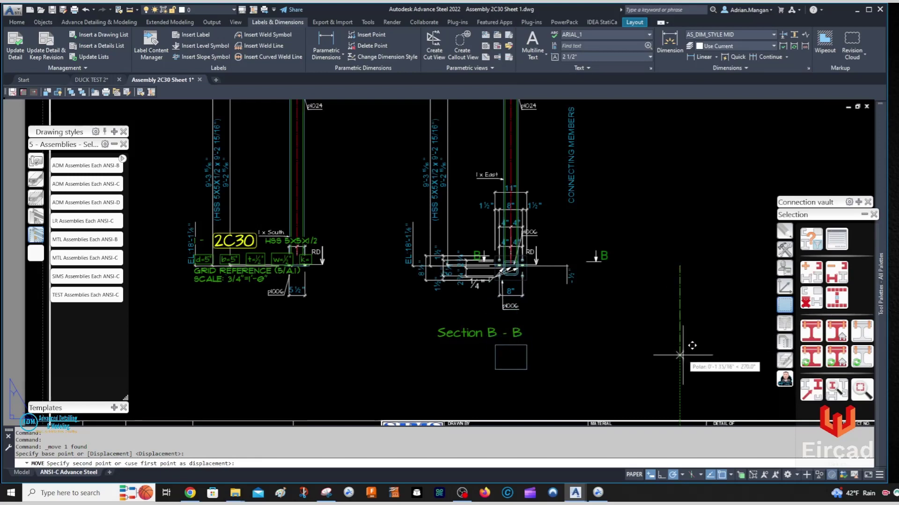
{"action": "left_click", "coordinate": [680, 356]}
{"action": "left_click", "coordinate": [241, 278]}
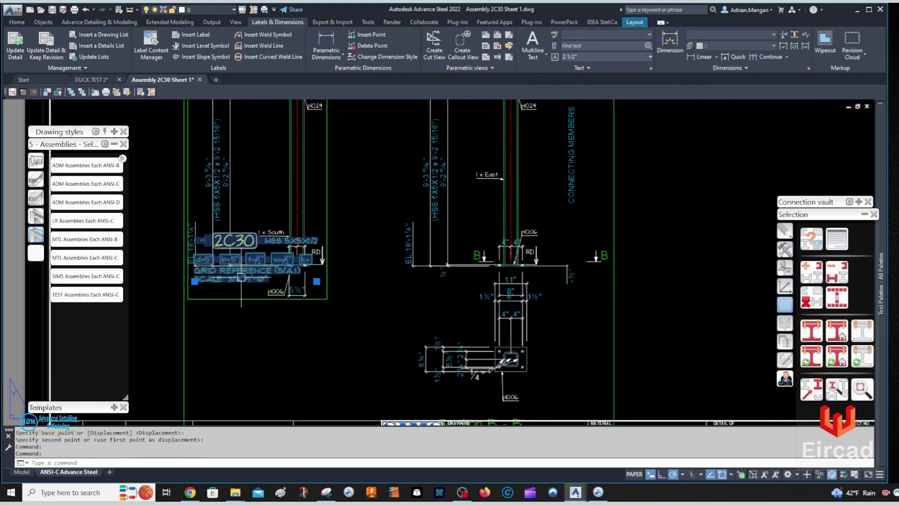
{"action": "left_click", "coordinate": [239, 379]}
- Erase the unwanted dimension from Section A-A
{"action": "scroll", "coordinate": [382, 244], "scroll_direction": "down", "scroll_amount": 4}
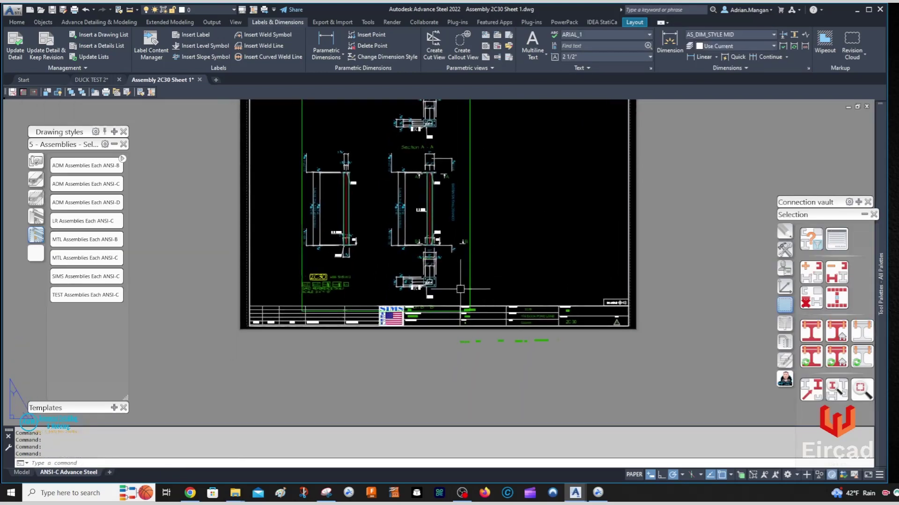
{"action": "middle_click_drag", "start_coordinate": [460, 290], "coordinate": [453, 350]}
{"action": "left_click", "coordinate": [463, 335]}
{"action": "key", "text": "Escape"}
{"action": "middle_click_drag", "start_coordinate": [487, 223], "coordinate": [459, 262]}
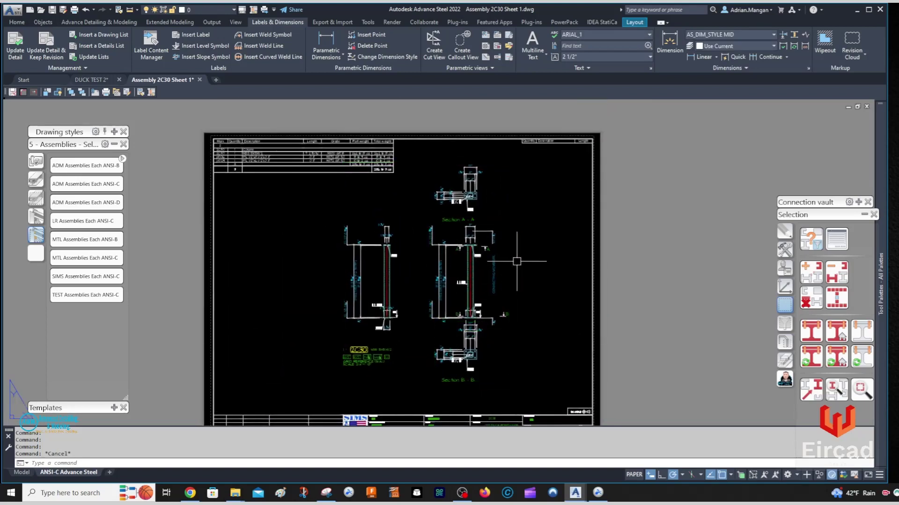
{"action": "scroll", "coordinate": [515, 256], "scroll_direction": "up", "scroll_amount": 5}
{"action": "left_click", "coordinate": [515, 262]}
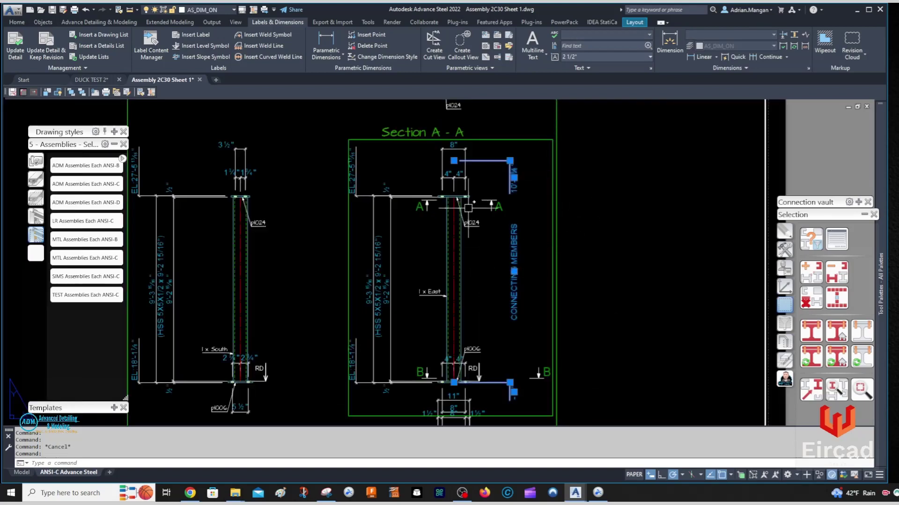
{"action": "key", "text": "Delete"}
{"action": "scroll", "coordinate": [468, 208], "scroll_direction": "down", "scroll_amount": 7}
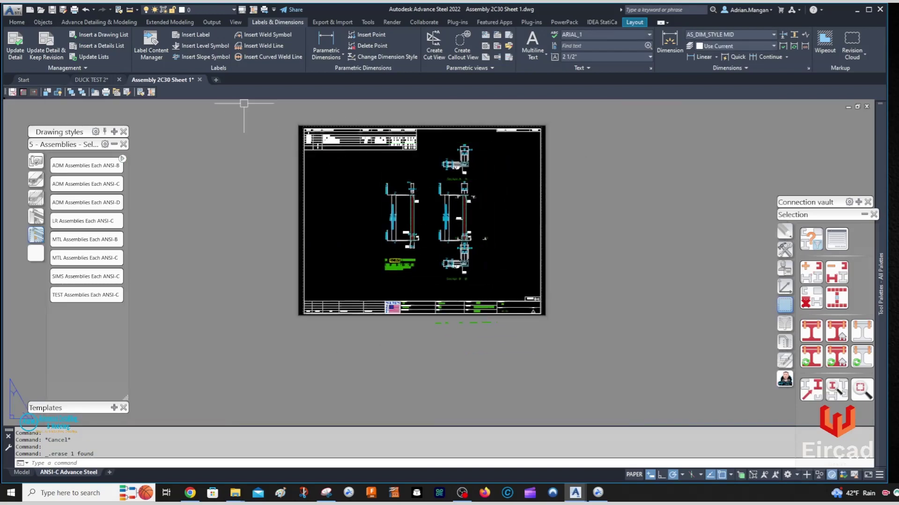
{"action": "mouse_move", "coordinate": [90, 83]}
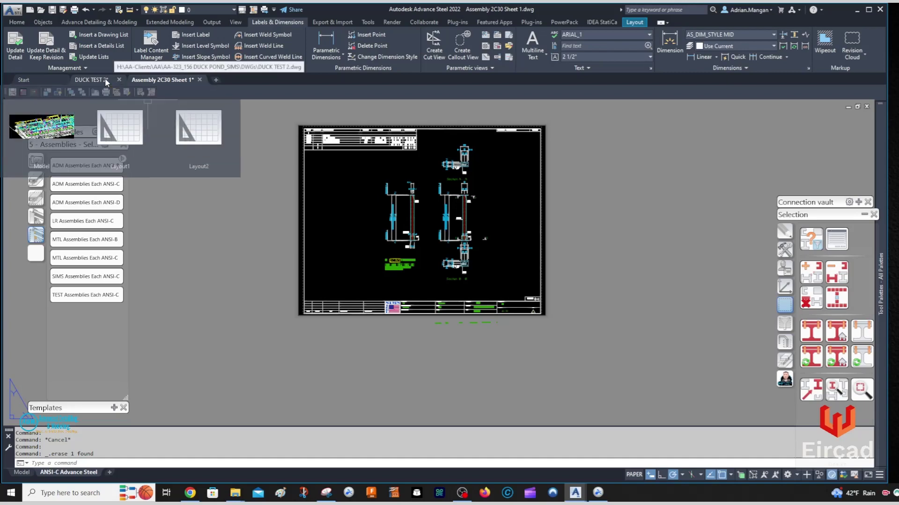
- Open and cancel the drawing style settings from DUCK TEST 2, then return to the Assembly 2C30 sheet
{"action": "left_click", "coordinate": [106, 83]}
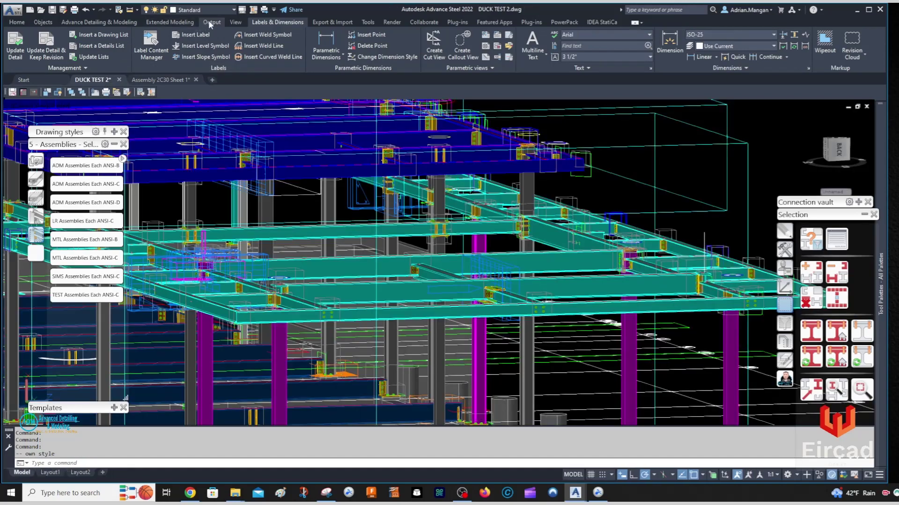
{"action": "left_click", "coordinate": [209, 20]}
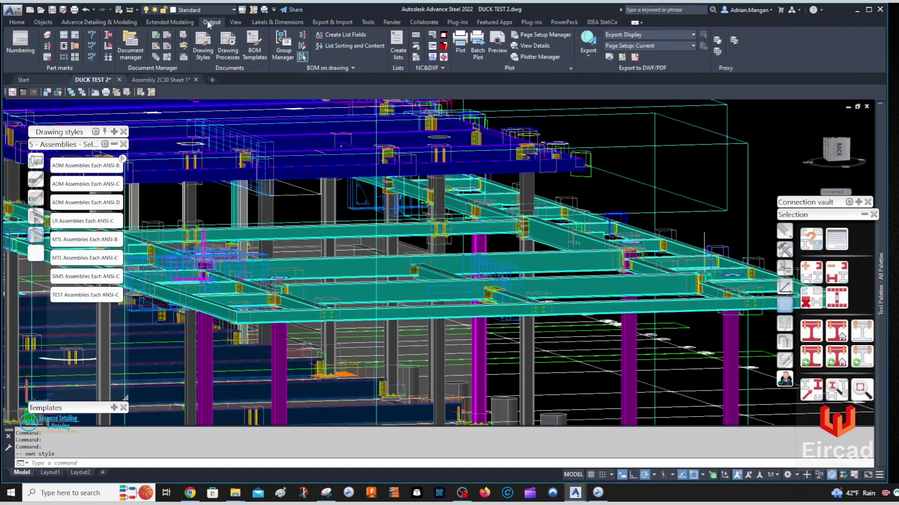
{"action": "left_click", "coordinate": [157, 46]}
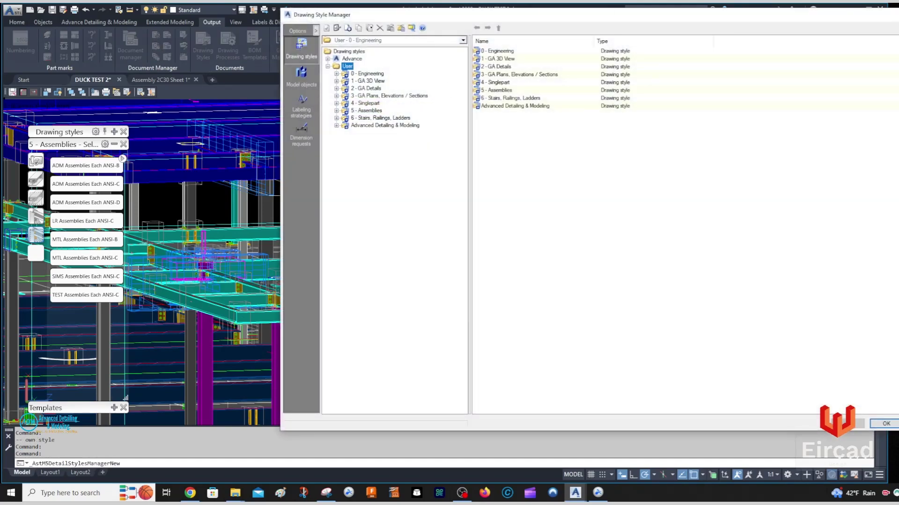
{"action": "key", "text": "Escape"}
{"action": "left_click", "coordinate": [184, 81]}
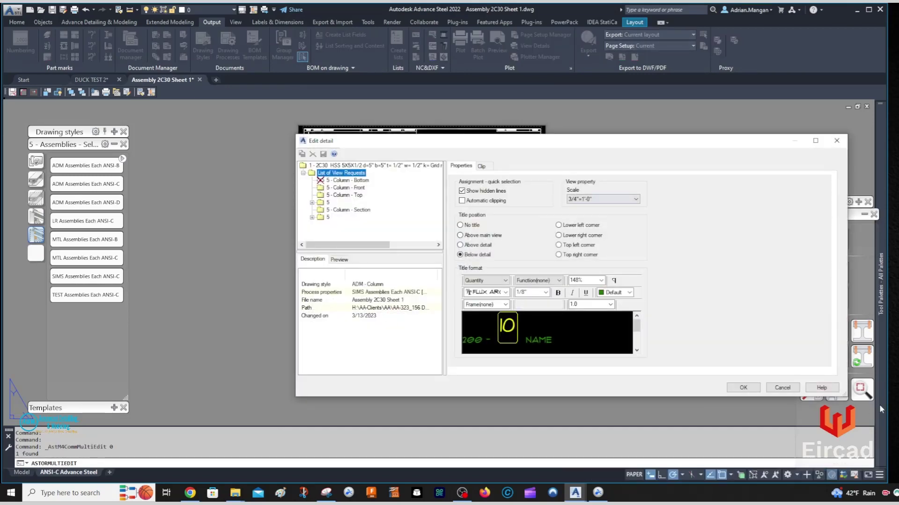
{"action": "left_click", "coordinate": [794, 390]}
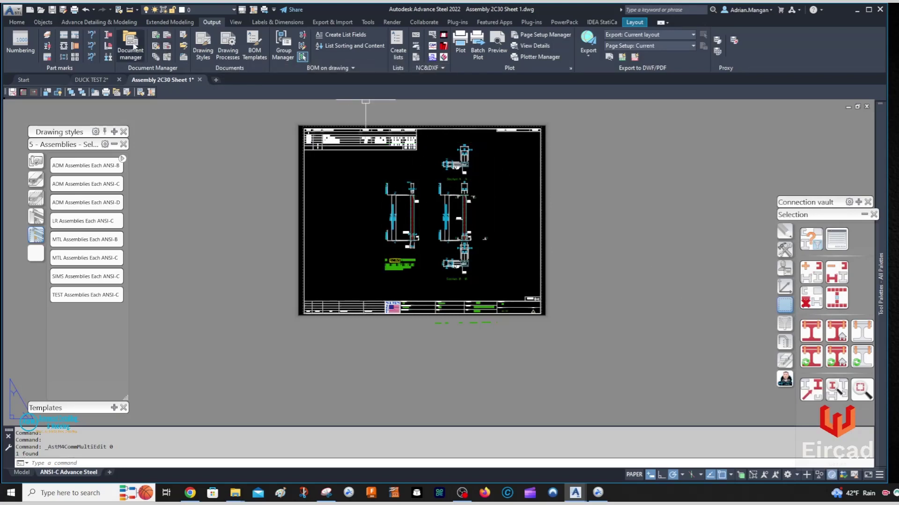
- Open the Drawing Style Manager and select ADM - Column under 5 - Assemblies
{"action": "left_click", "coordinate": [203, 47]}
{"action": "left_click_drag", "start_coordinate": [405, 8], "coordinate": [406, 22]}
{"action": "left_click_drag", "start_coordinate": [352, 34], "coordinate": [229, 38]}
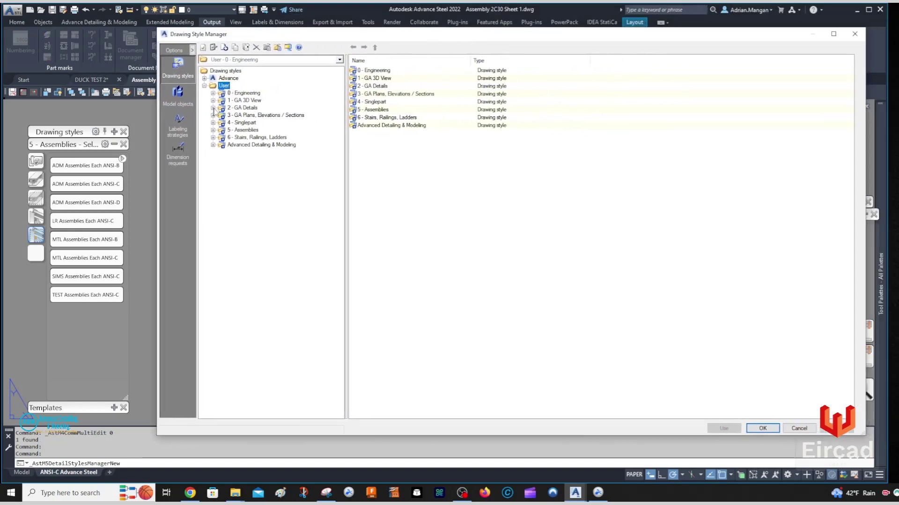
{"action": "left_click", "coordinate": [213, 130]}
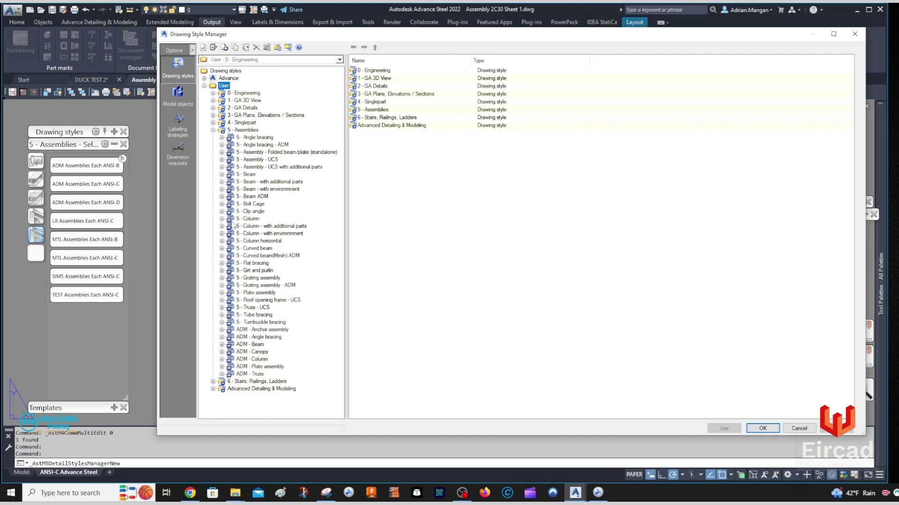
{"action": "left_click", "coordinate": [243, 360]}
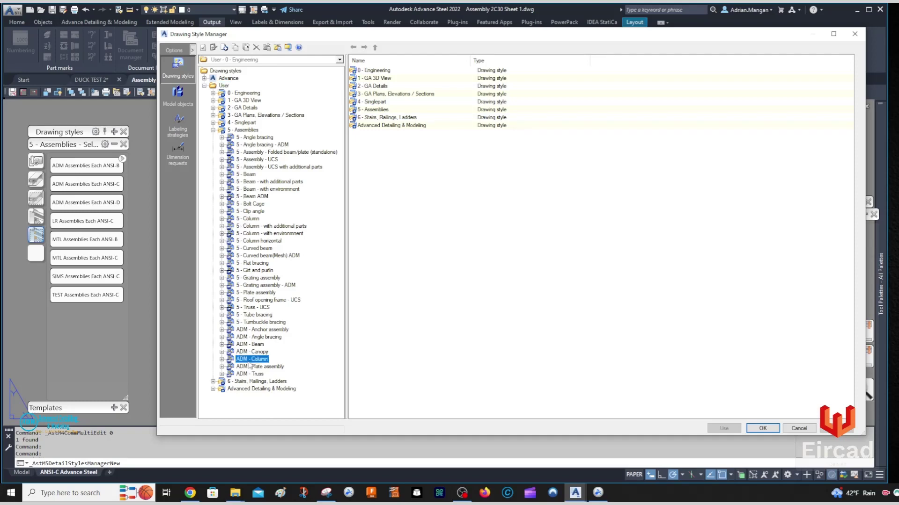
{"action": "left_click", "coordinate": [222, 360]}
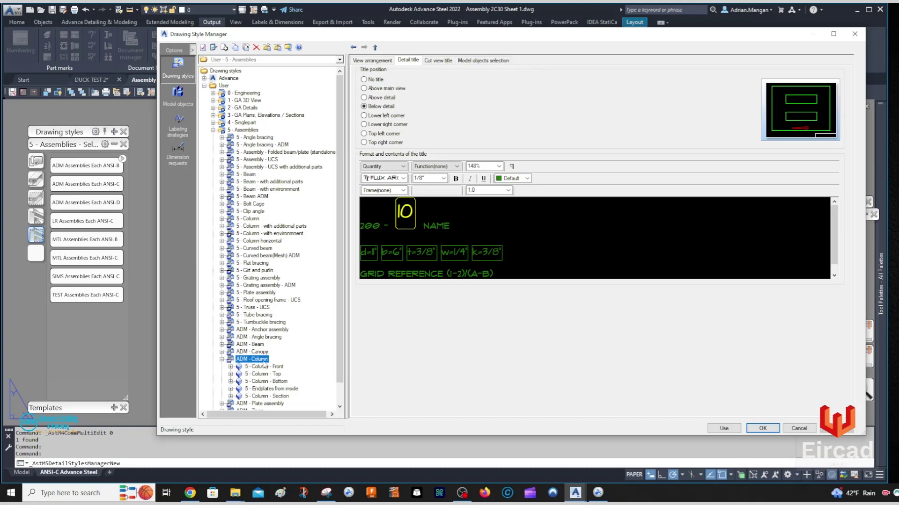
- Review ADM - Column's Front, Top and Bottom views and their model boxes, then open 5 - Column - Front
{"action": "left_click", "coordinate": [377, 62]}
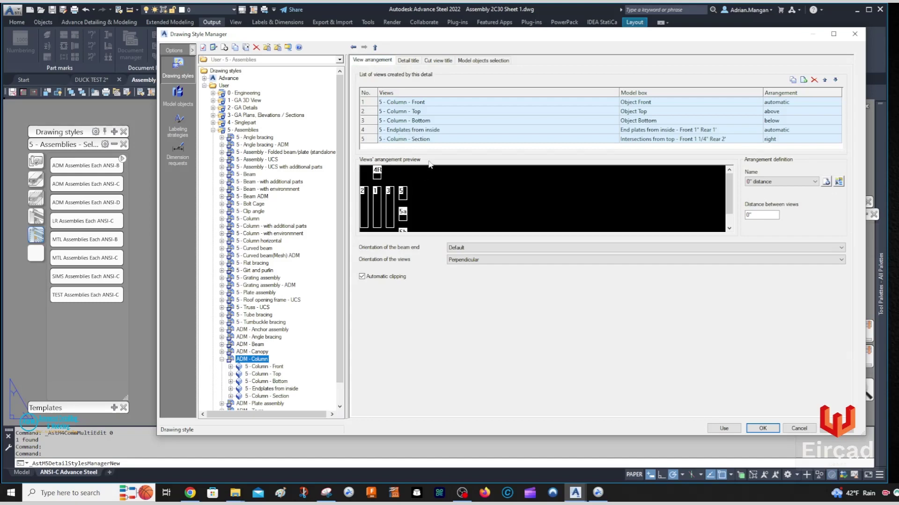
{"action": "left_click", "coordinate": [420, 102]}
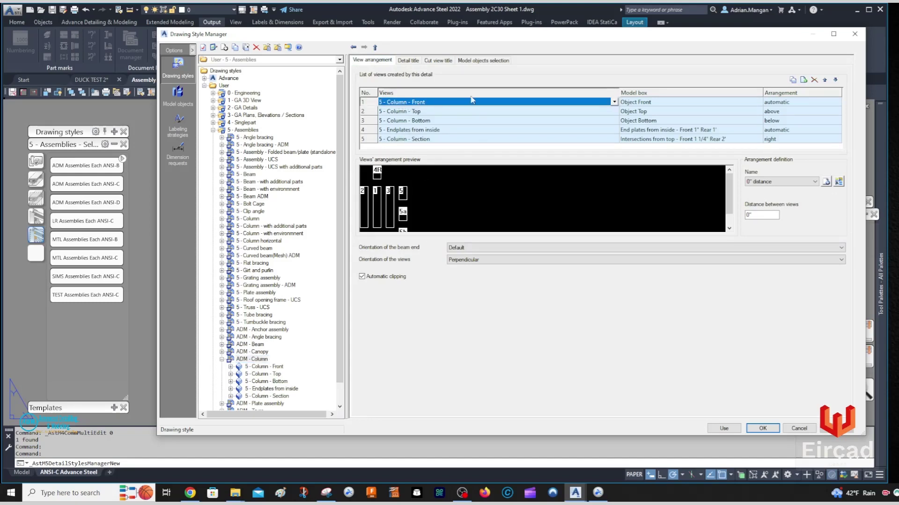
{"action": "left_click", "coordinate": [648, 102]}
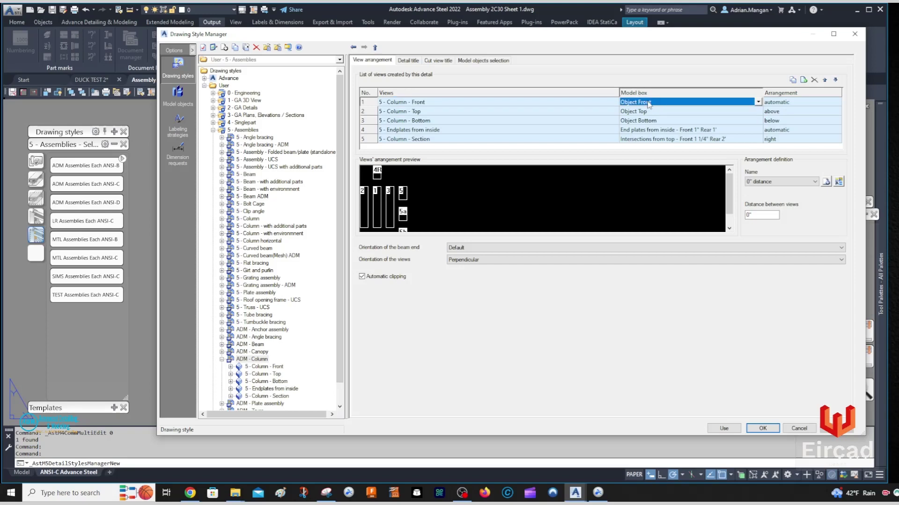
{"action": "left_click", "coordinate": [440, 113]}
{"action": "left_click", "coordinate": [642, 112]}
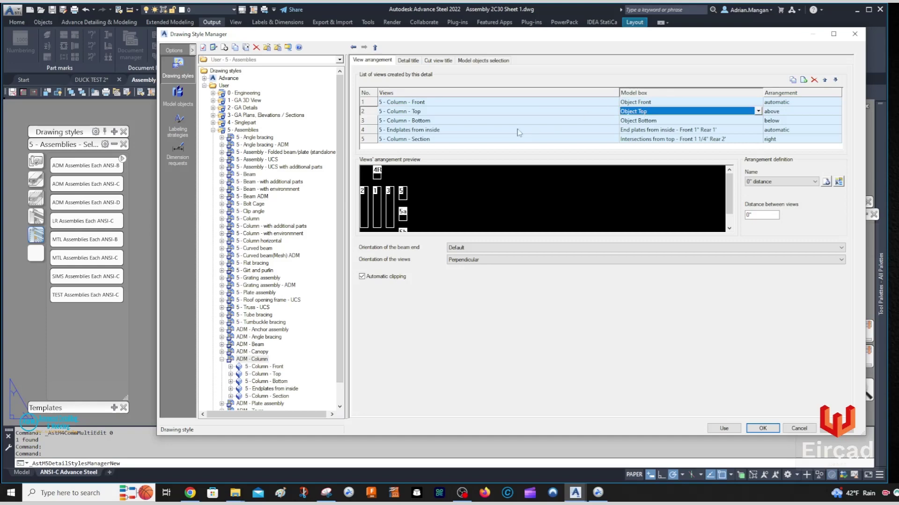
{"action": "left_click", "coordinate": [466, 121]}
{"action": "left_click", "coordinate": [664, 122]}
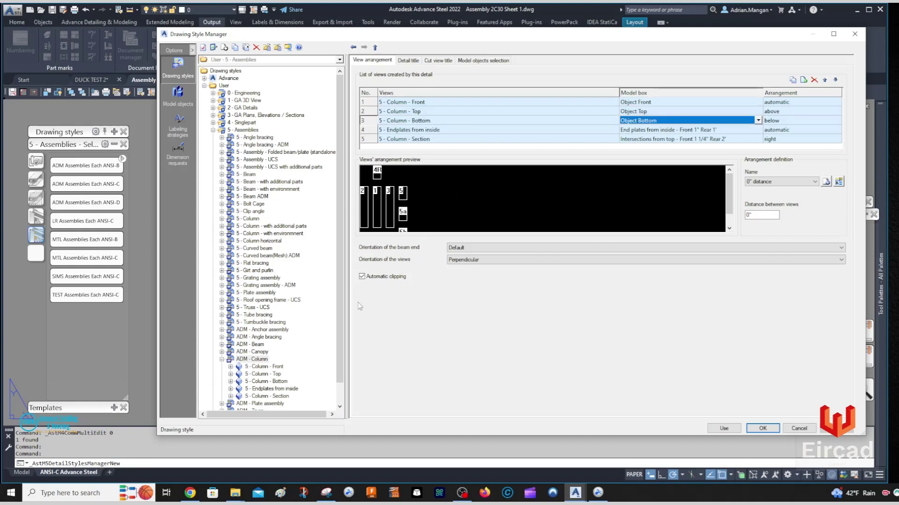
{"action": "left_click", "coordinate": [269, 368]}
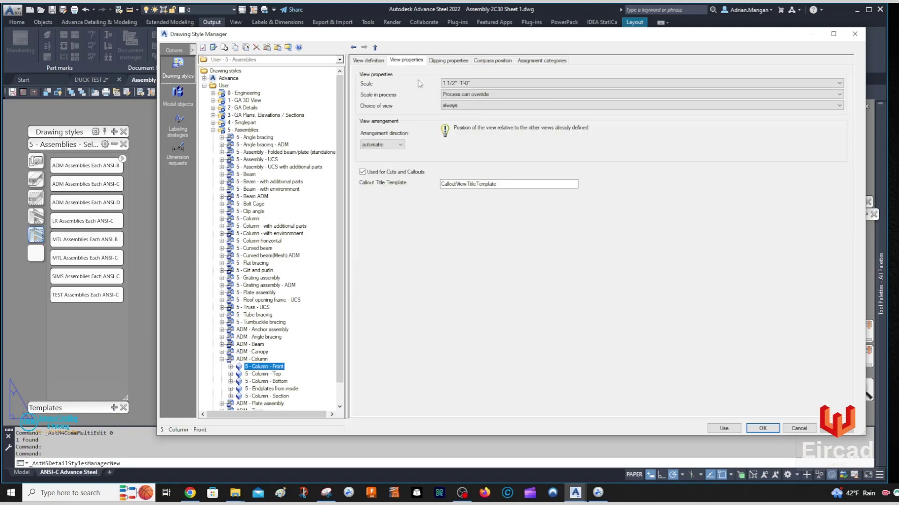
- Check the Front view's direction, leaving it at Object Front, and return to ADM - Column's views
{"action": "left_click", "coordinate": [369, 61]}
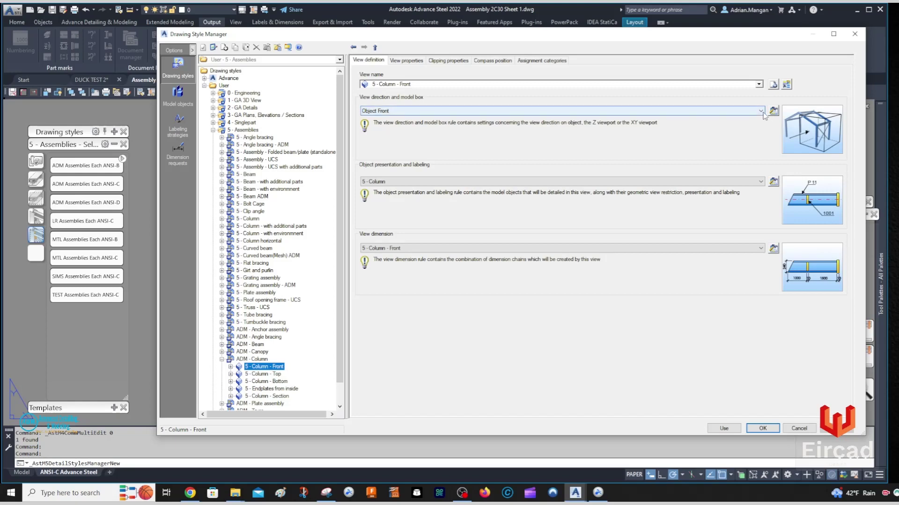
{"action": "left_click", "coordinate": [763, 114]}
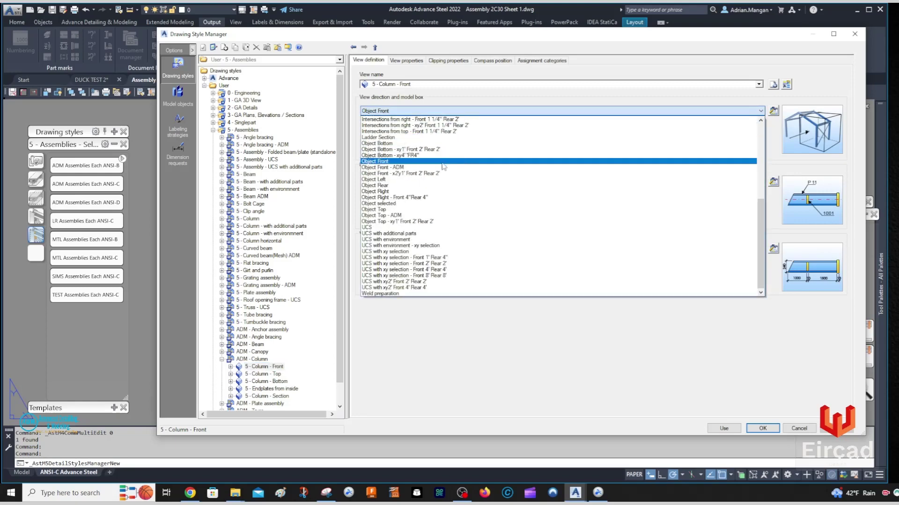
{"action": "left_click", "coordinate": [502, 102]}
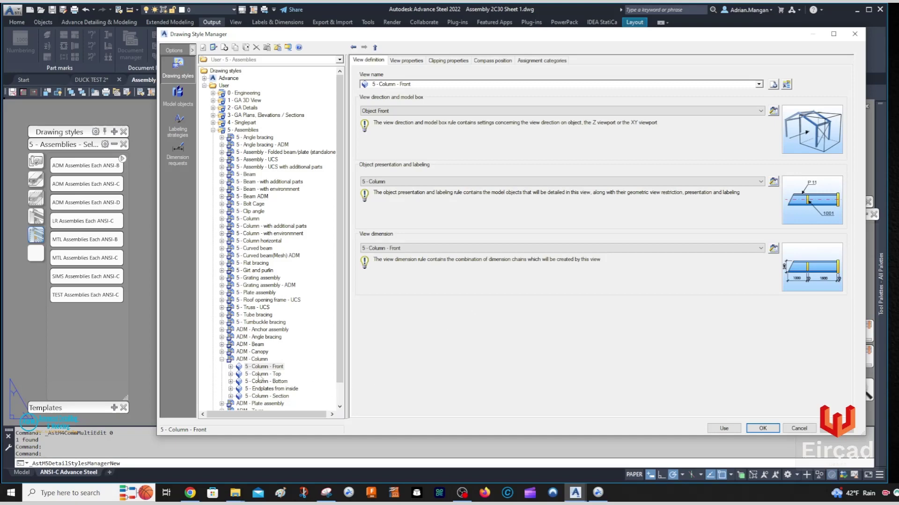
{"action": "left_click", "coordinate": [222, 359]}
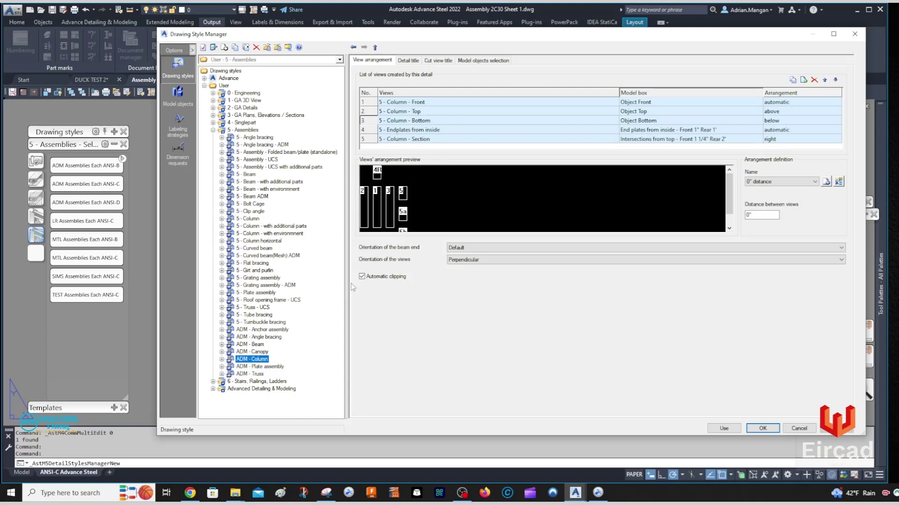
- Copy the ADM - Column style as a new style named 'ADM - Column Hor'
{"action": "right_click", "coordinate": [246, 360]}
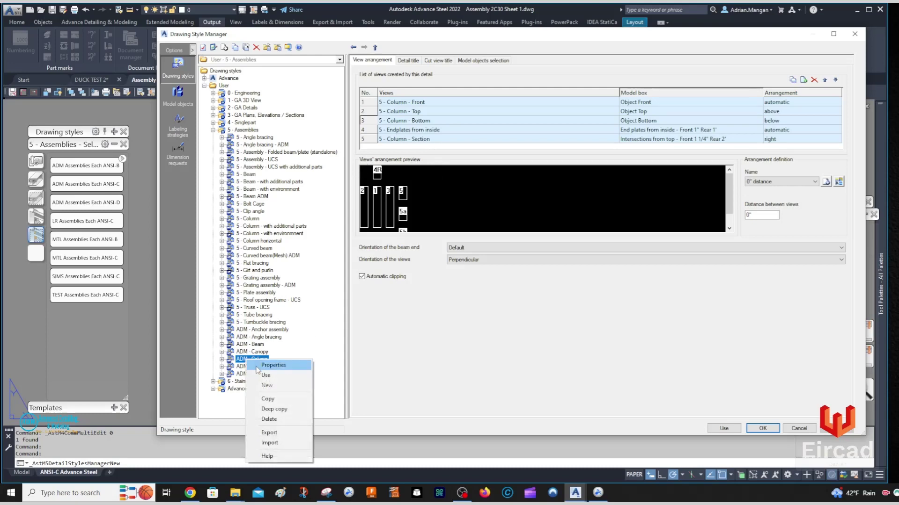
{"action": "left_click", "coordinate": [268, 399]}
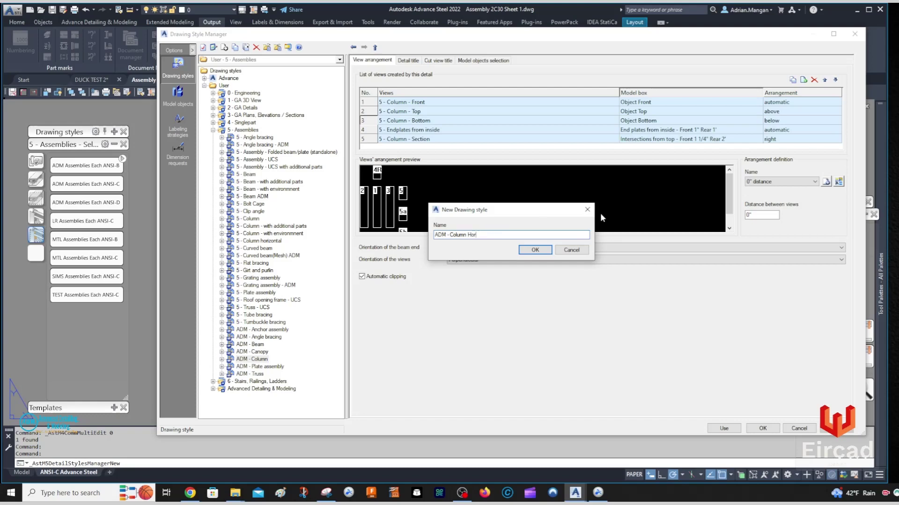
{"action": "left_click", "coordinate": [535, 250]}
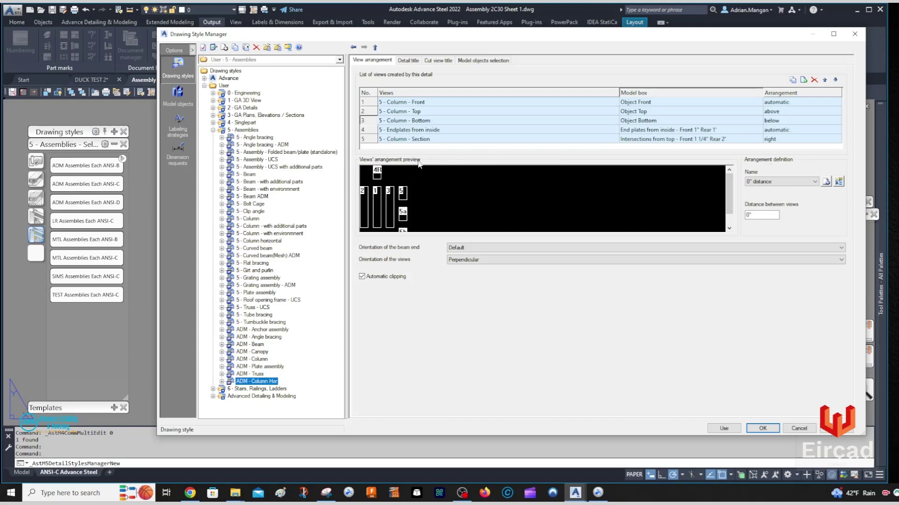
- Set ADM - Column Hor's view orientation to Standard, save, and start applying it to a detail
{"action": "left_click", "coordinate": [487, 259]}
{"action": "left_click", "coordinate": [485, 260]}
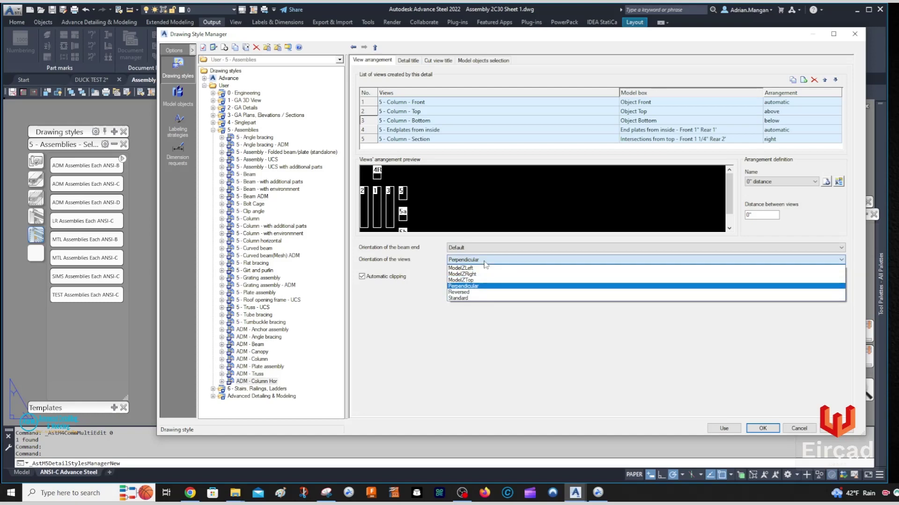
{"action": "left_click", "coordinate": [458, 298]}
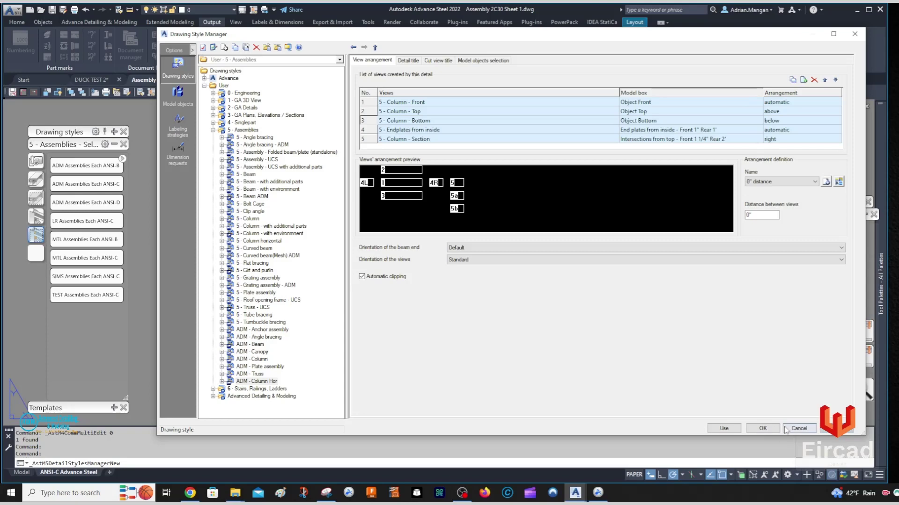
{"action": "left_click", "coordinate": [762, 429]}
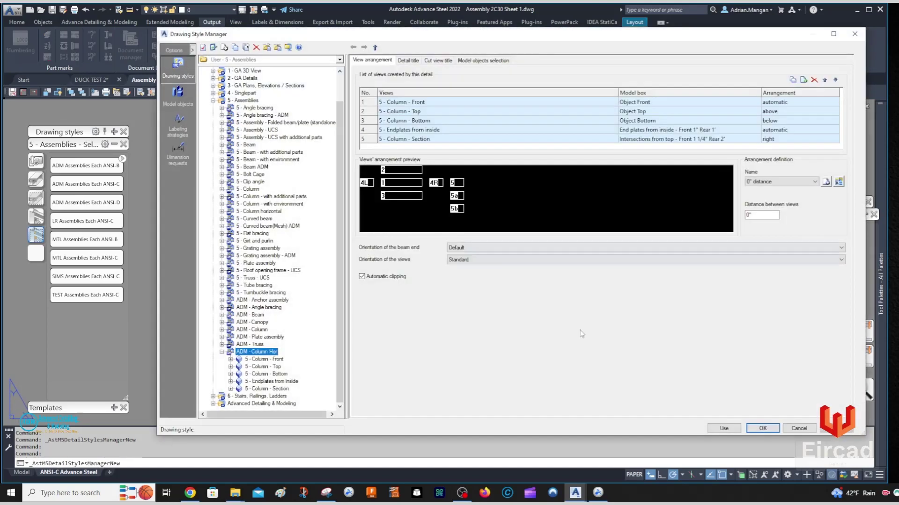
{"action": "left_click", "coordinate": [724, 428]}
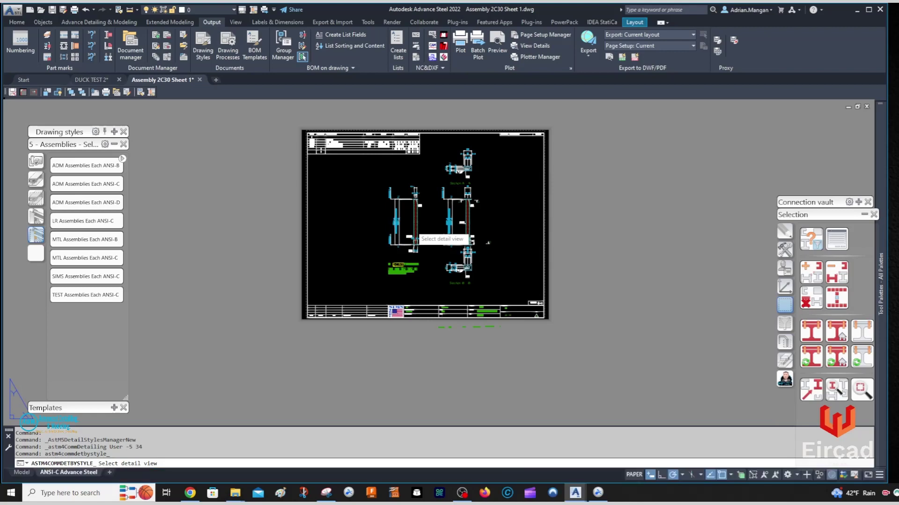
- Redraw the column detail with ADM - Column Hor and inspect the horizontal result
{"action": "left_click", "coordinate": [488, 242]}
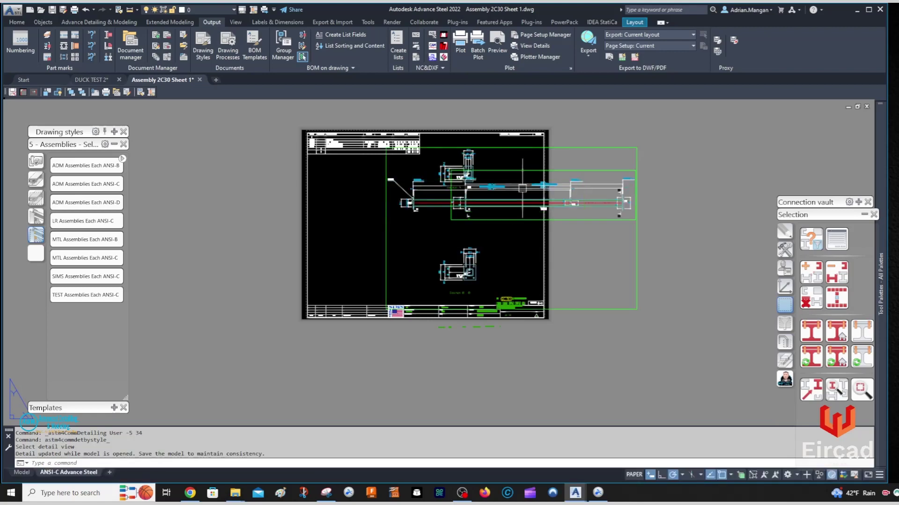
{"action": "scroll", "coordinate": [523, 188], "scroll_direction": "up", "scroll_amount": 4}
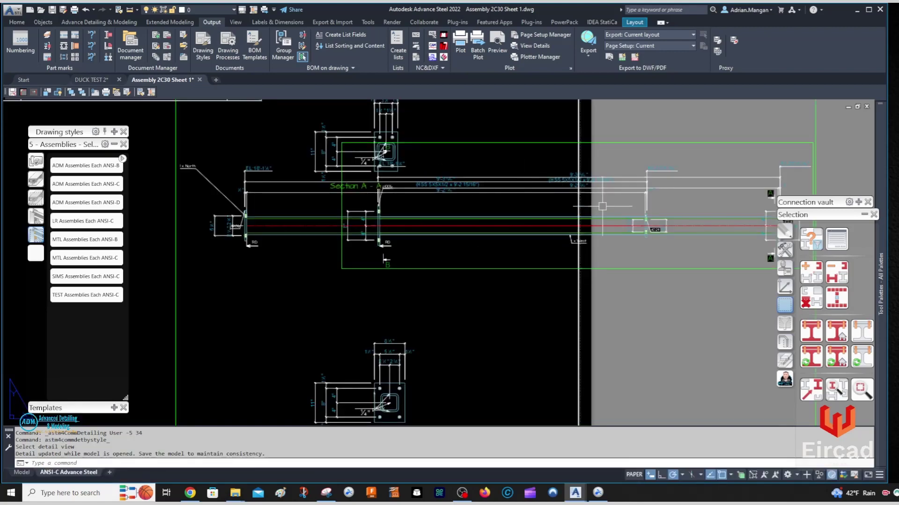
{"action": "scroll", "coordinate": [585, 201], "scroll_direction": "down", "scroll_amount": 4}
{"action": "scroll", "coordinate": [487, 178], "scroll_direction": "up", "scroll_amount": 5}
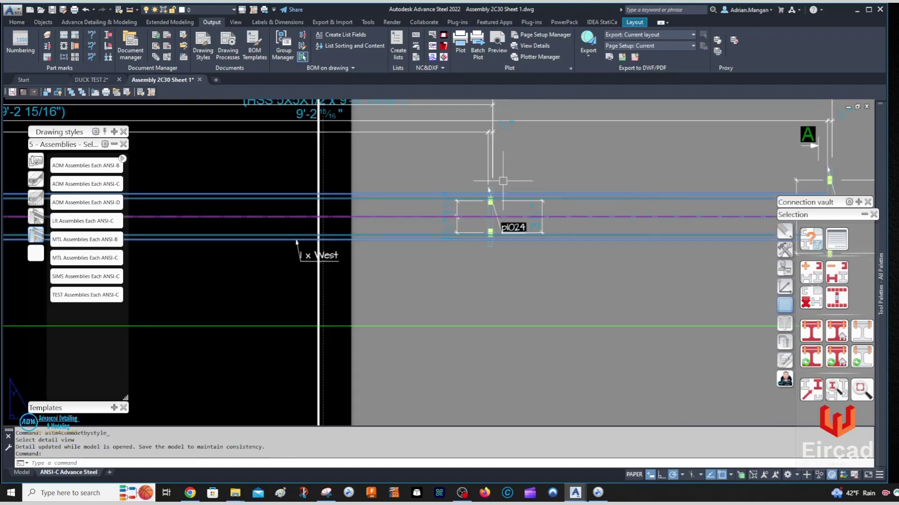
{"action": "scroll", "coordinate": [486, 185], "scroll_direction": "up", "scroll_amount": 3}
{"action": "scroll", "coordinate": [487, 188], "scroll_direction": "down", "scroll_amount": 6}
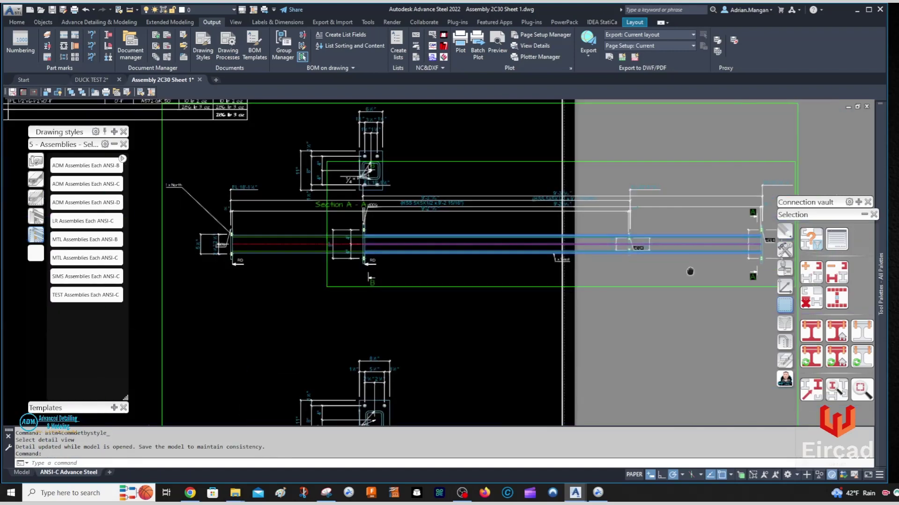
{"action": "middle_click_drag", "start_coordinate": [634, 238], "coordinate": [619, 225]}
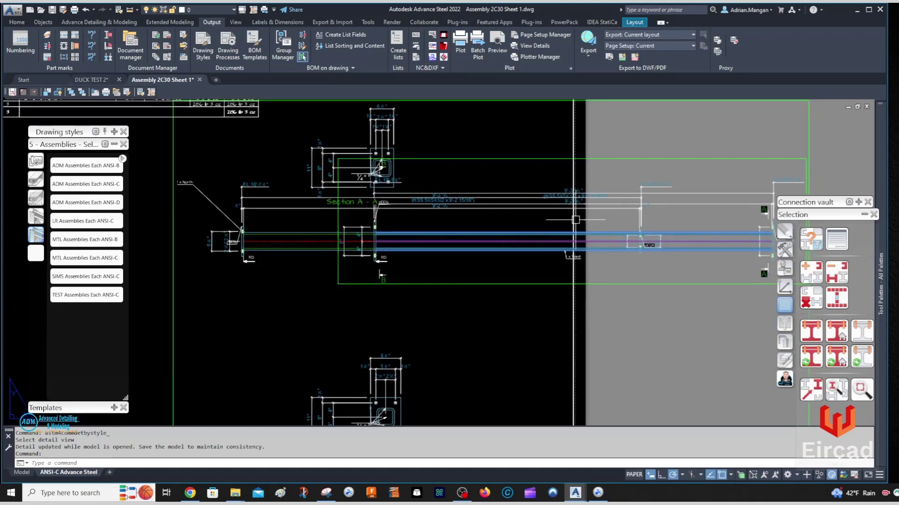
{"action": "scroll", "coordinate": [381, 276], "scroll_direction": "down", "scroll_amount": 5}
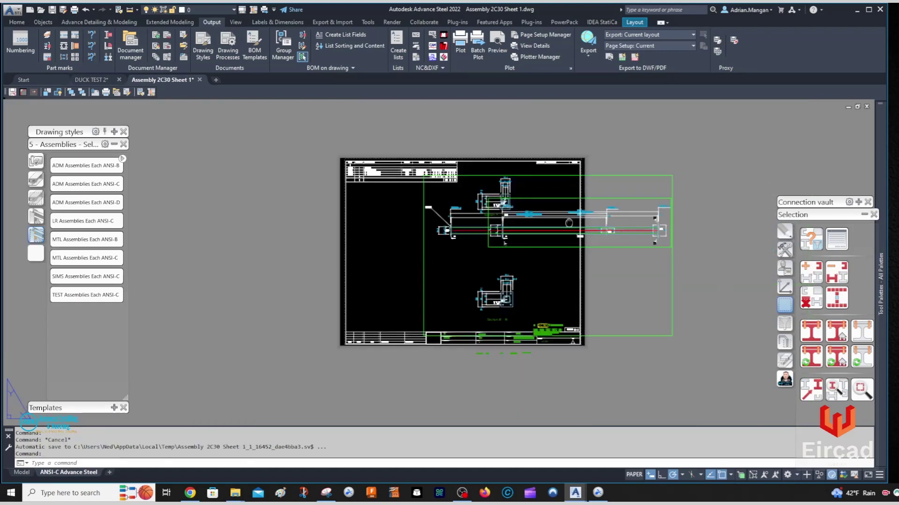
{"action": "key", "text": "Escape"}
- Start moving the redrawn detail view, then cancel the move
{"action": "right_click", "coordinate": [514, 216]}
{"action": "mouse_move", "coordinate": [541, 246]}
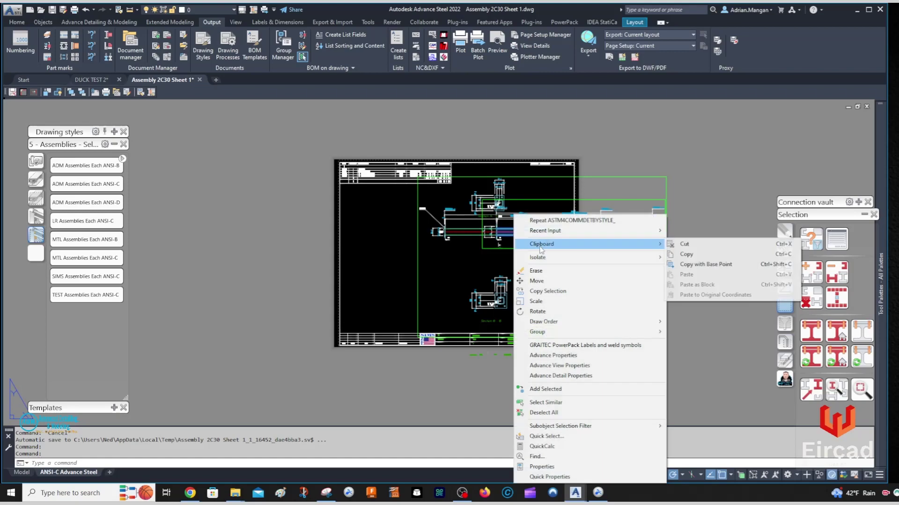
{"action": "left_click", "coordinate": [537, 281]}
{"action": "left_click", "coordinate": [664, 260]}
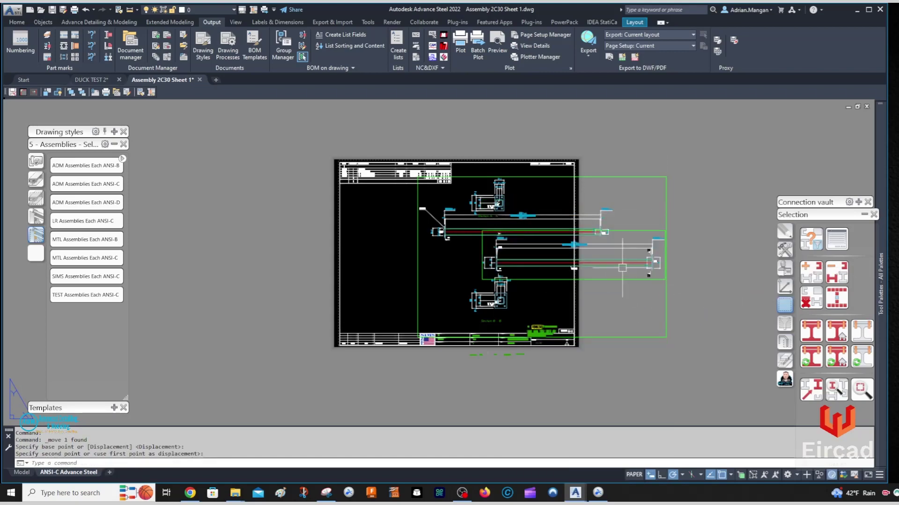
{"action": "scroll", "coordinate": [548, 251], "scroll_direction": "up", "scroll_amount": 5}
{"action": "key", "text": "Escape"}
{"action": "scroll", "coordinate": [501, 242], "scroll_direction": "down", "scroll_amount": 8}
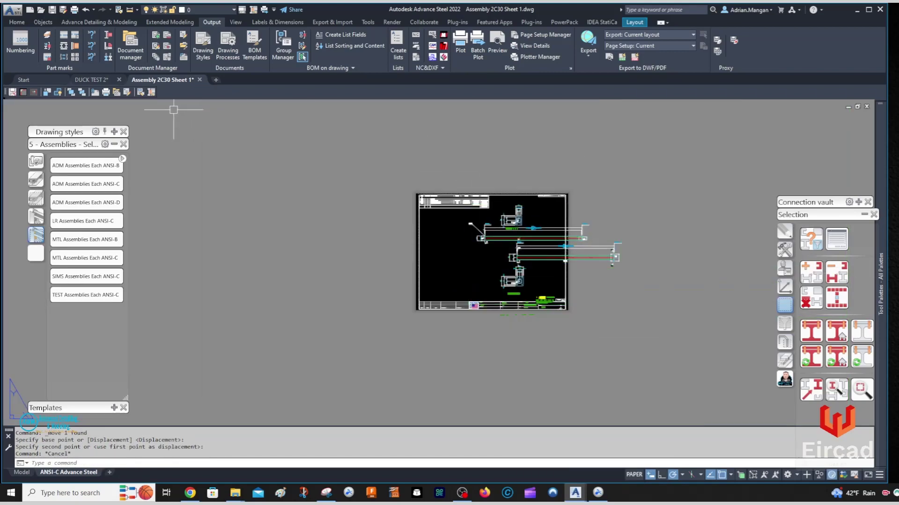
- Open the Drawing Process Manager and expand User > Drawing Processes > 5 - Assemblies - Selected
{"action": "left_click", "coordinate": [156, 57]}
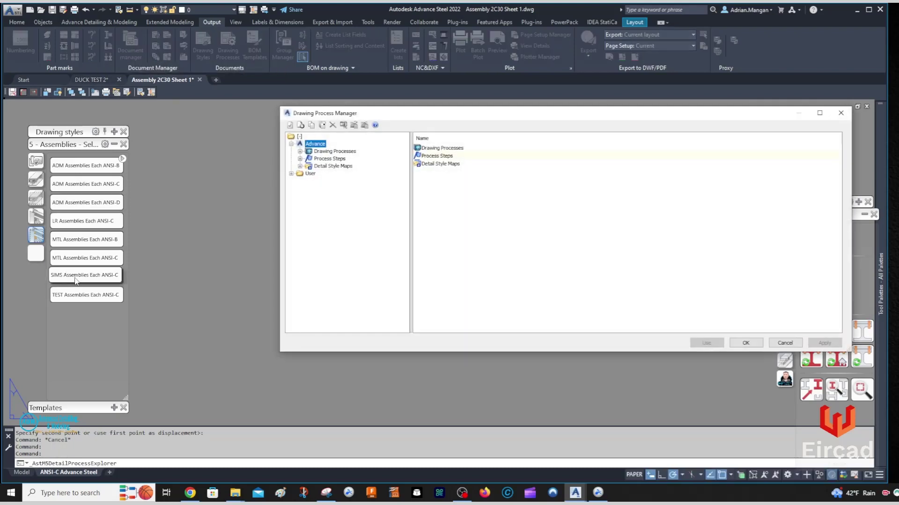
{"action": "left_click", "coordinate": [291, 173]}
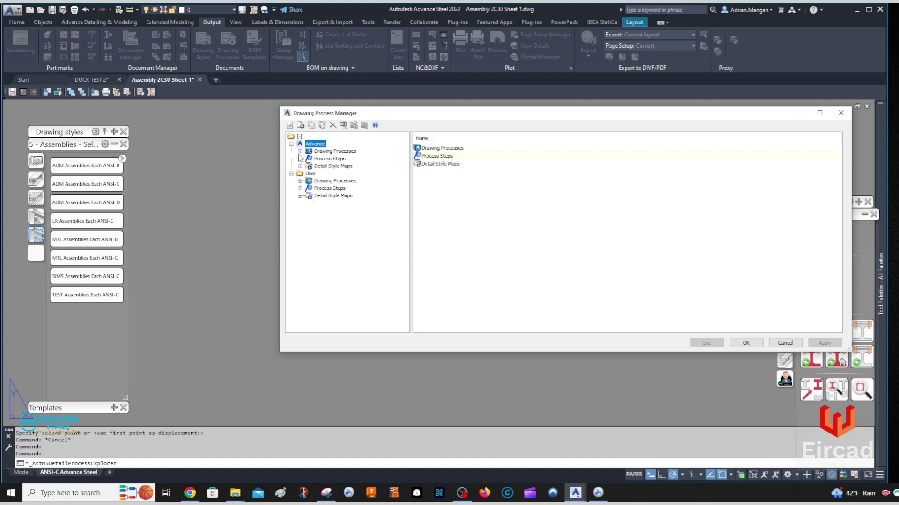
{"action": "left_click", "coordinate": [300, 152]}
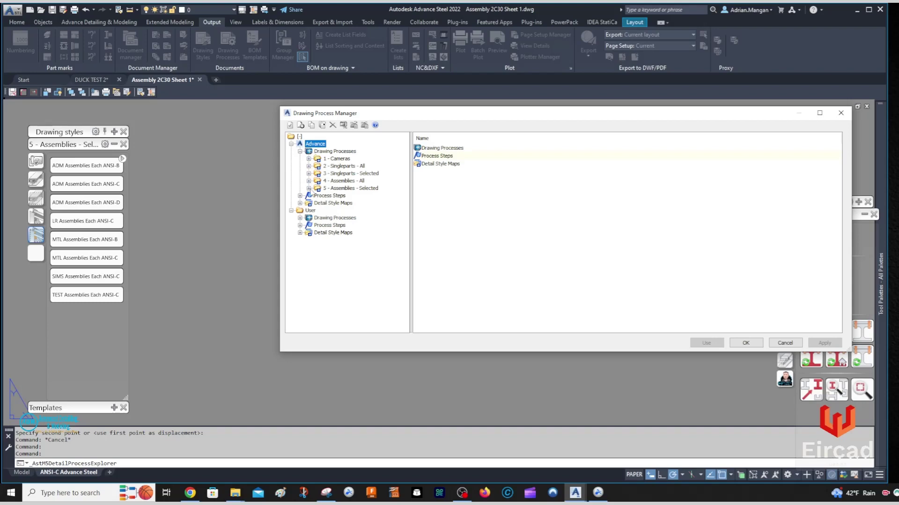
{"action": "left_click", "coordinate": [309, 188]}
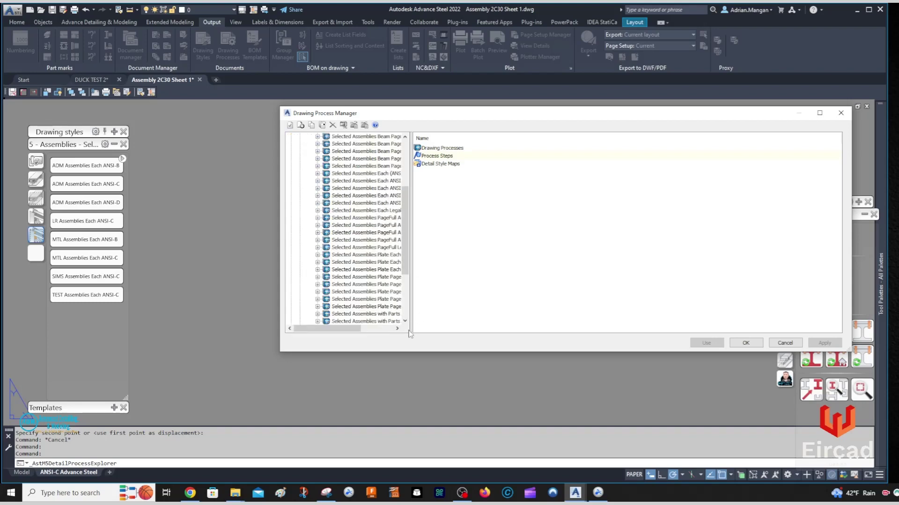
{"action": "left_click_drag", "start_coordinate": [413, 325], "coordinate": [497, 327]}
{"action": "scroll", "coordinate": [357, 208], "scroll_direction": "down", "scroll_amount": 2}
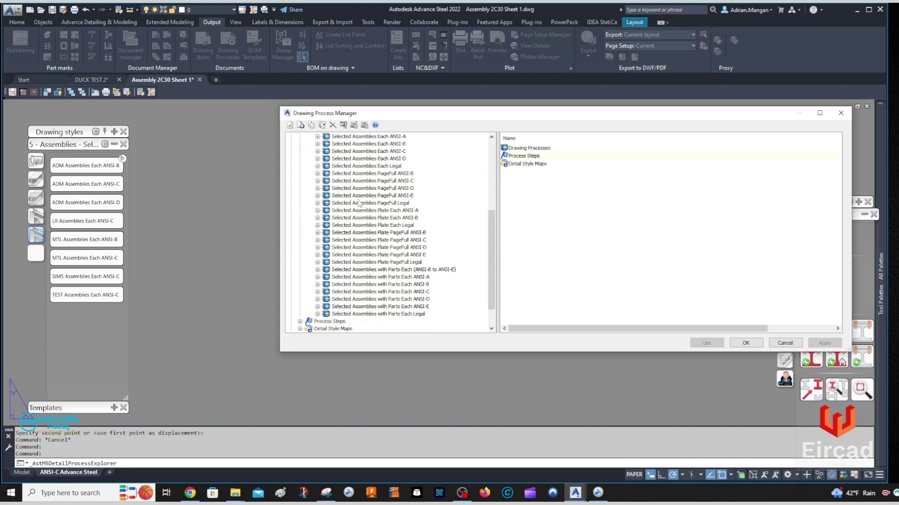
{"action": "scroll", "coordinate": [357, 204], "scroll_direction": "up", "scroll_amount": 7}
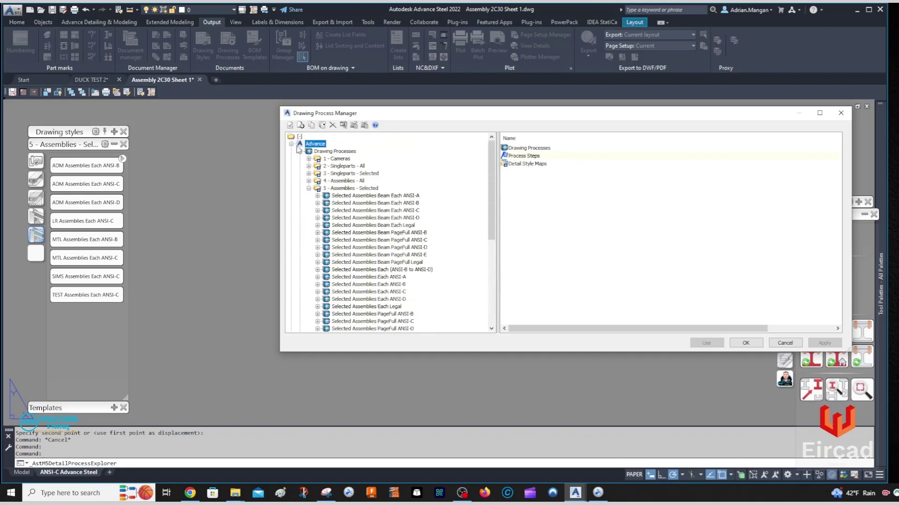
- Select SIMS Assemblies Each ANSI-C and edit its detail style map
{"action": "left_click", "coordinate": [291, 144]}
{"action": "left_click", "coordinate": [291, 152]}
{"action": "left_click", "coordinate": [291, 151]}
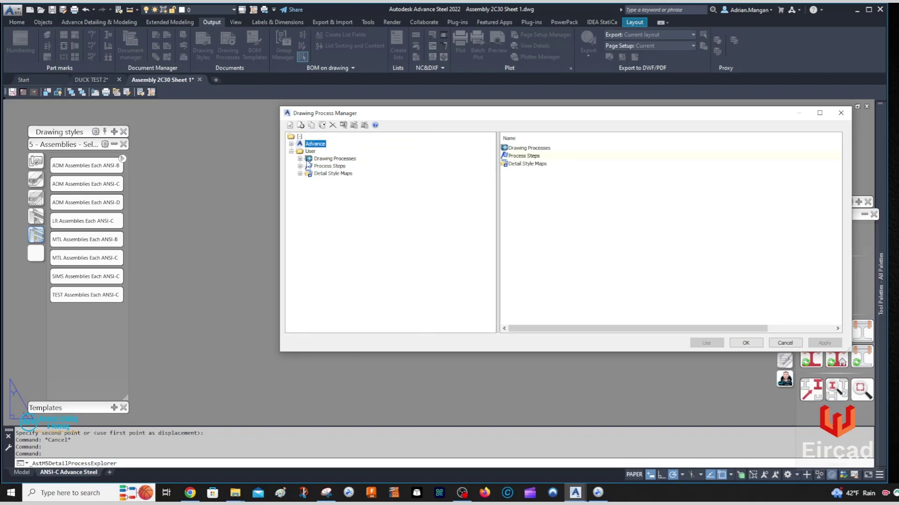
{"action": "left_click", "coordinate": [300, 159]}
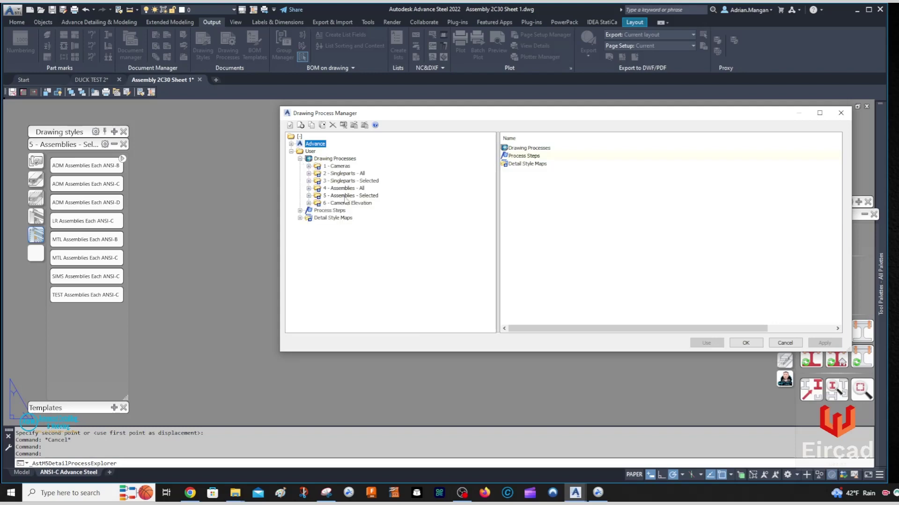
{"action": "left_click", "coordinate": [308, 196]}
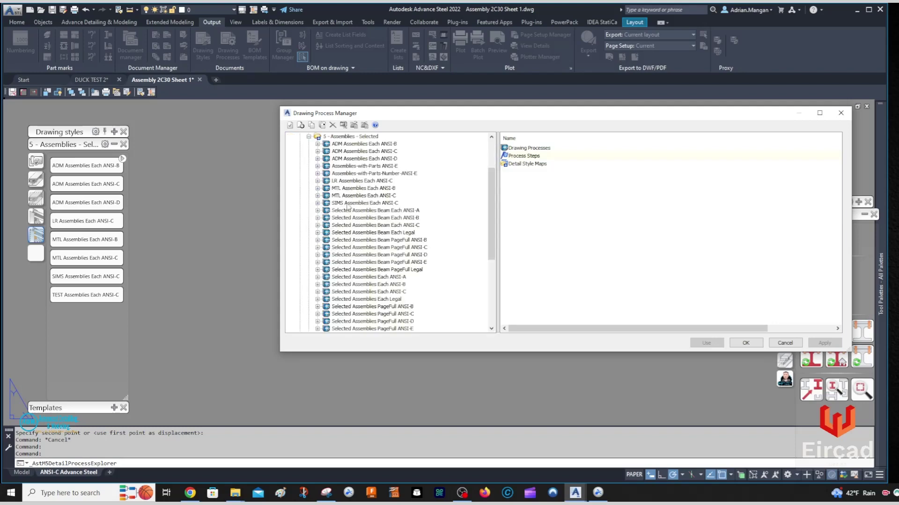
{"action": "left_click", "coordinate": [365, 203]}
{"action": "left_click", "coordinate": [318, 203]}
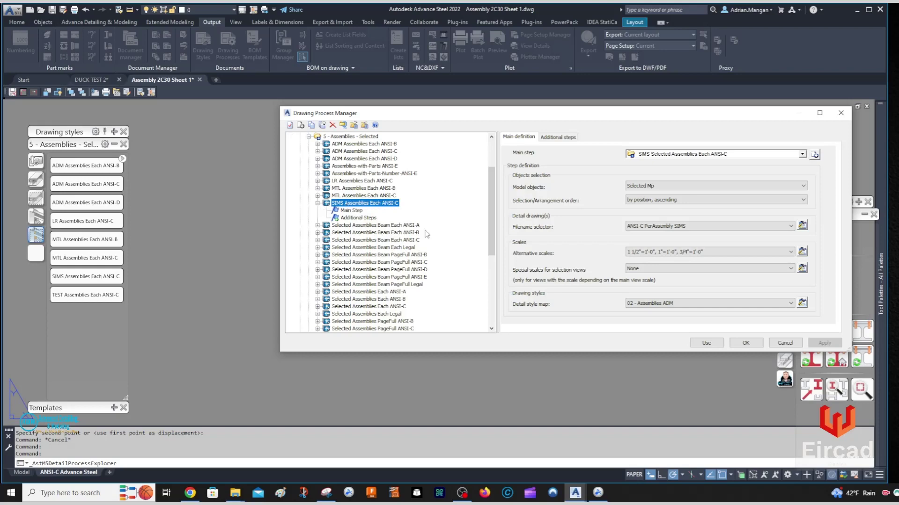
{"action": "left_click", "coordinate": [803, 302]}
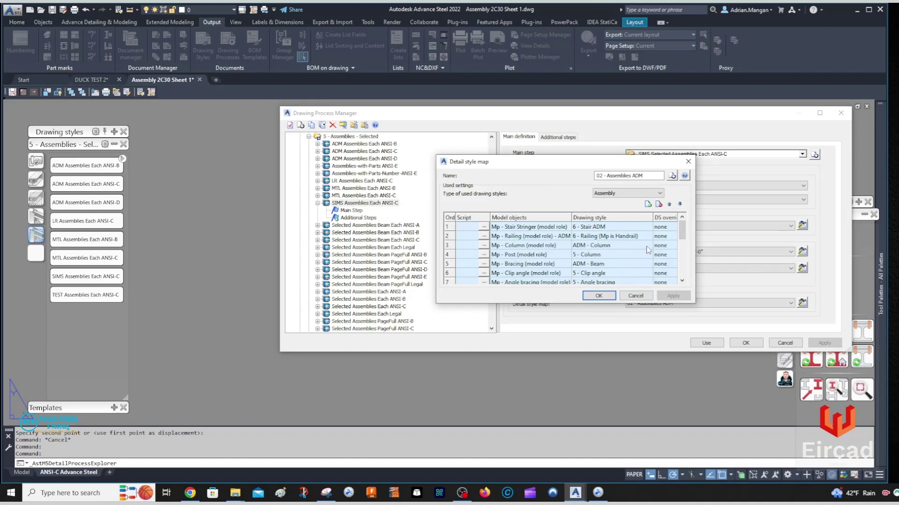
- Set row 3's Column drawing style to ADM - Column Hor and apply it in both managers
{"action": "left_click", "coordinate": [632, 246]}
{"action": "left_click", "coordinate": [648, 246]}
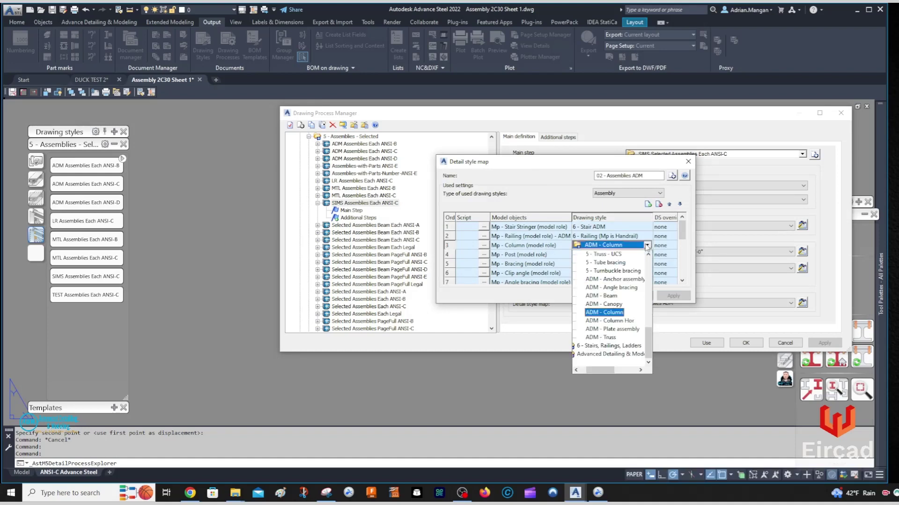
{"action": "left_click", "coordinate": [629, 325]}
{"action": "left_click", "coordinate": [669, 298]}
{"action": "left_click", "coordinate": [632, 296]}
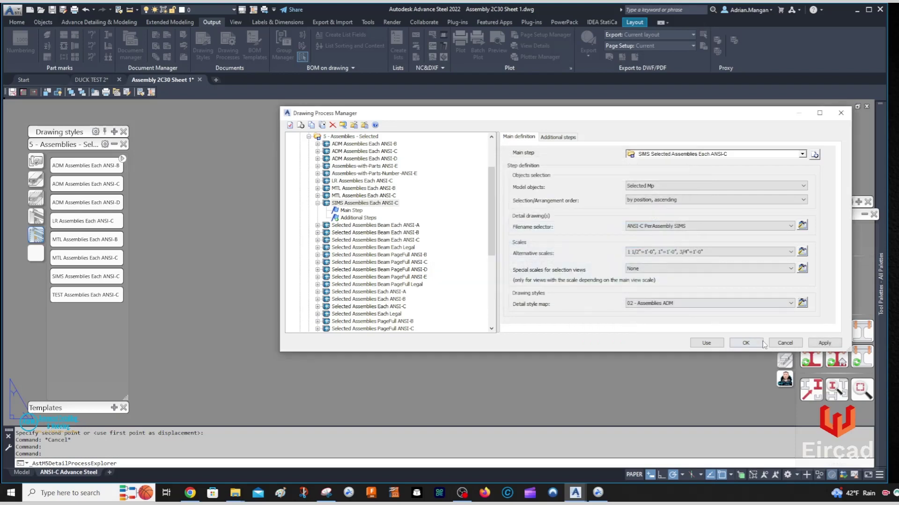
{"action": "left_click", "coordinate": [828, 347]}
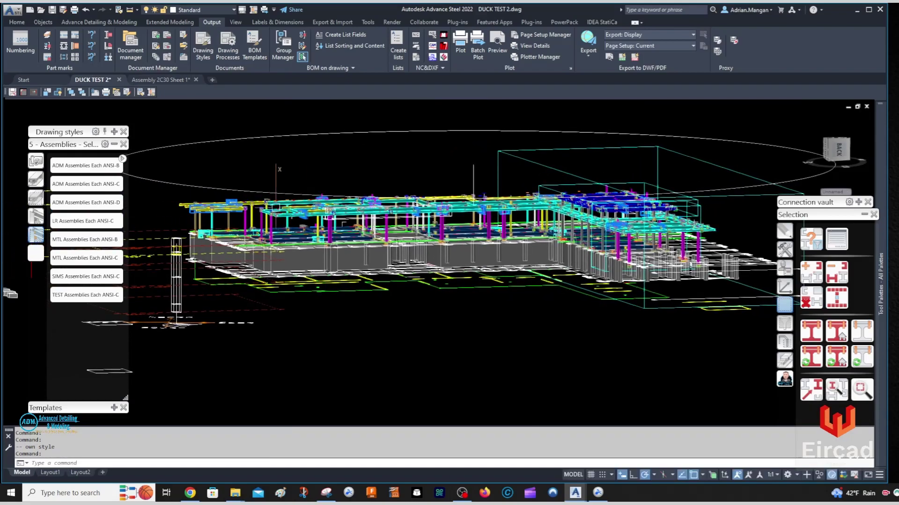
- Detail a DUCK TEST 2 column with the SIMS Assemblies Each ANSI-C process
{"action": "middle_click_drag", "start_coordinate": [302, 196], "coordinate": [257, 177], "text": "shift"}
{"action": "scroll", "coordinate": [258, 177], "scroll_direction": "up", "scroll_amount": 5}
{"action": "scroll", "coordinate": [257, 177], "scroll_direction": "up", "scroll_amount": 3}
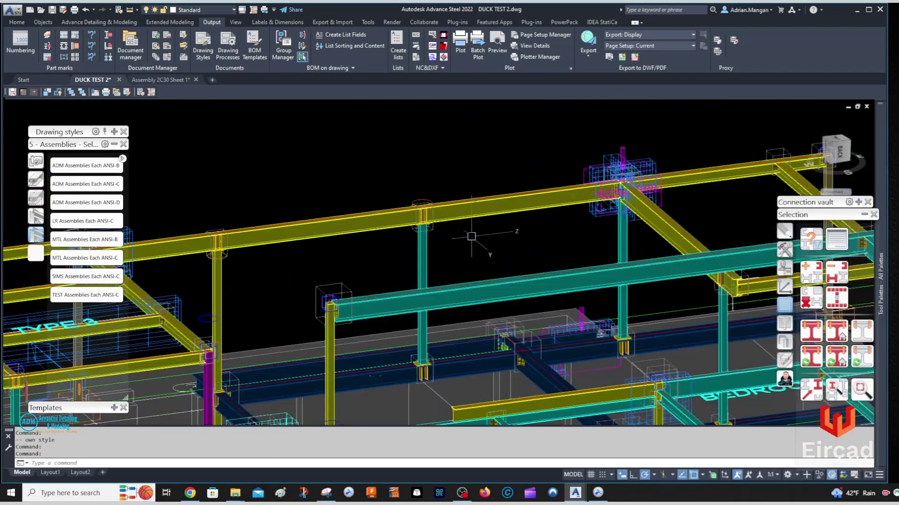
{"action": "left_click", "coordinate": [622, 235]}
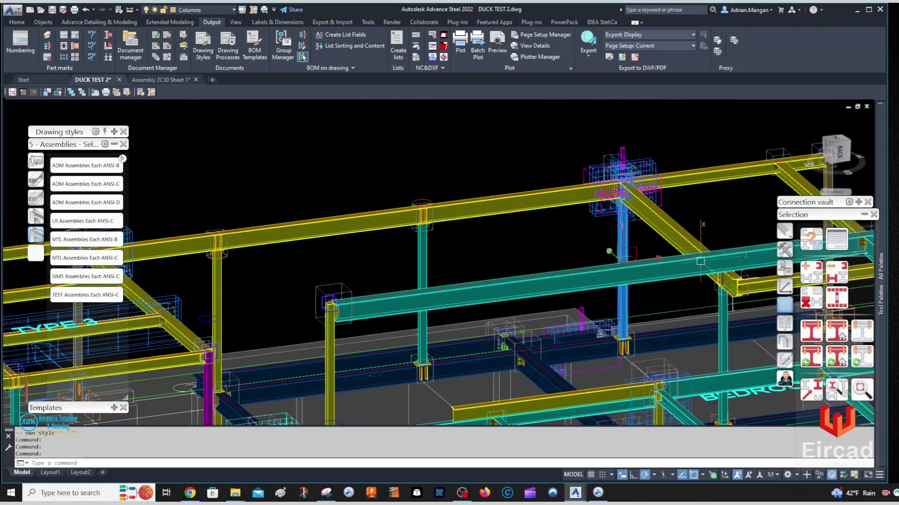
{"action": "left_click", "coordinate": [86, 277]}
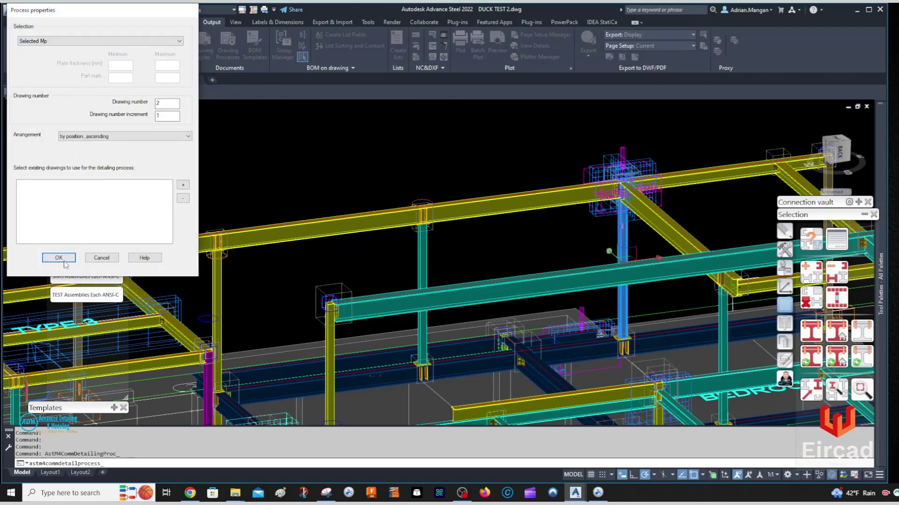
{"action": "left_click", "coordinate": [61, 258]}
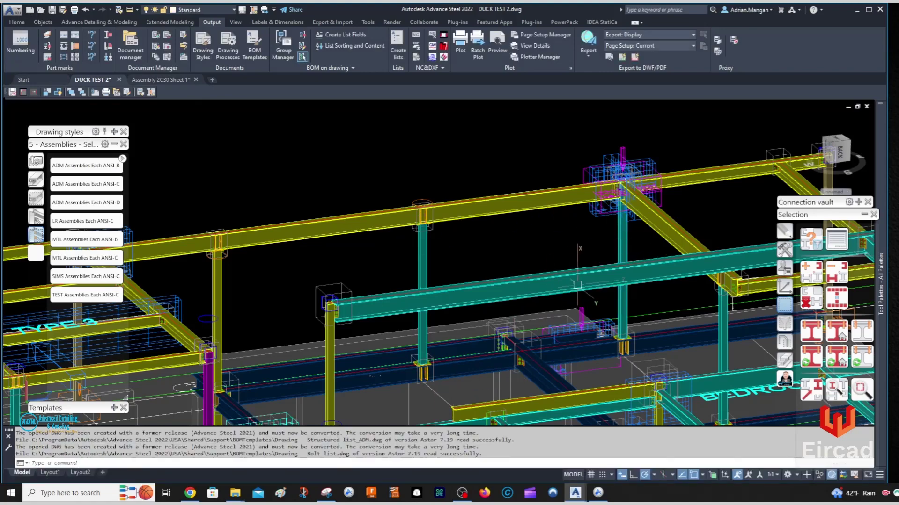
- Open the column's new assembly detail drawing, Assembly 2C31 Sheet 2
{"action": "left_click", "coordinate": [622, 263]}
{"action": "right_click", "coordinate": [573, 248]}
{"action": "left_click", "coordinate": [602, 365]}
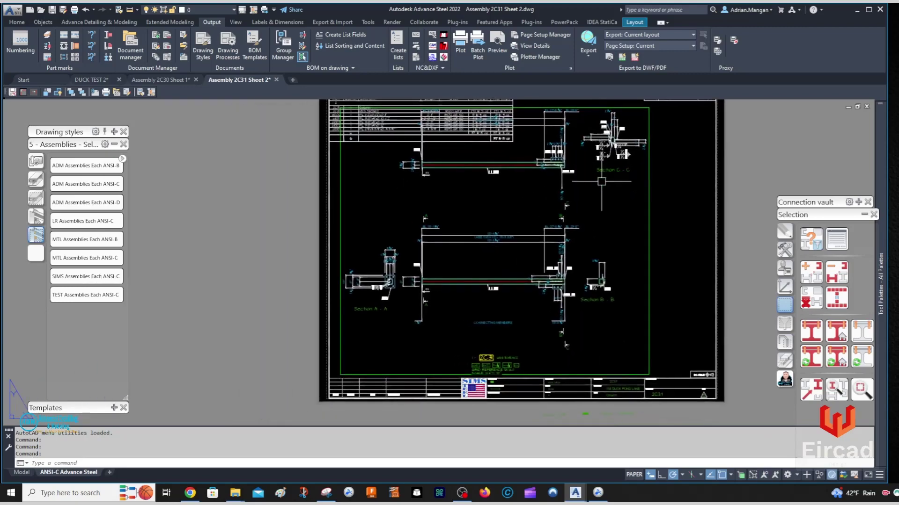
- Window-select the CONNECTING MEMBERS text and erase it
{"action": "scroll", "coordinate": [437, 282], "scroll_direction": "up", "scroll_amount": 3}
{"action": "scroll", "coordinate": [510, 275], "scroll_direction": "up", "scroll_amount": 2}
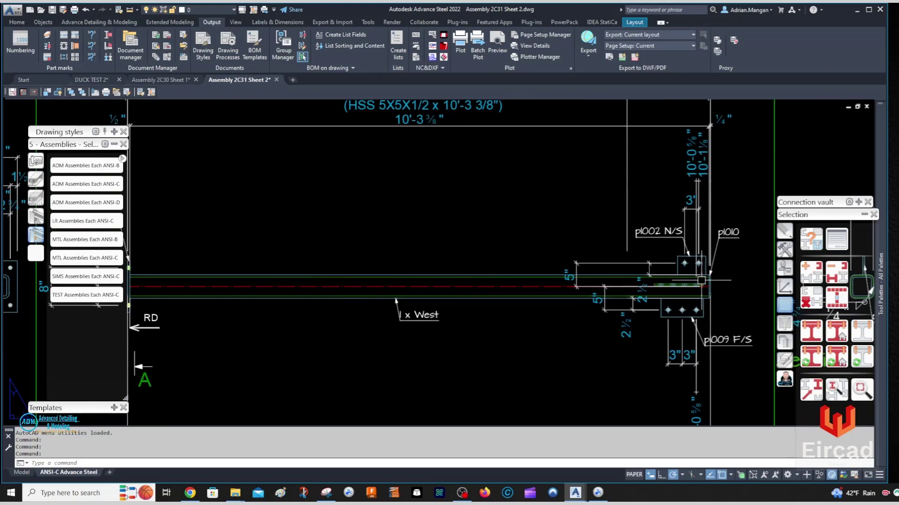
{"action": "scroll", "coordinate": [702, 261], "scroll_direction": "up", "scroll_amount": 2}
{"action": "scroll", "coordinate": [694, 248], "scroll_direction": "down", "scroll_amount": 2}
{"action": "scroll", "coordinate": [694, 248], "scroll_direction": "down", "scroll_amount": 2}
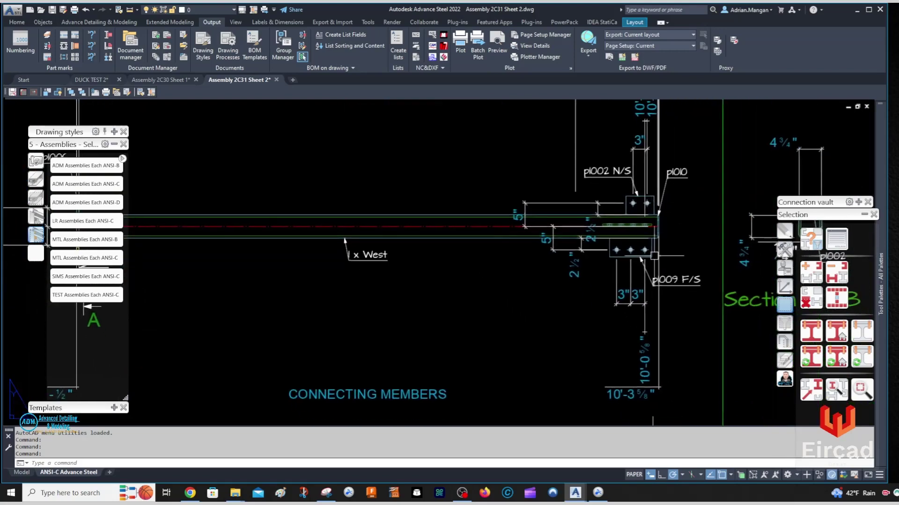
{"action": "left_click", "coordinate": [686, 355]}
{"action": "left_click", "coordinate": [522, 325]}
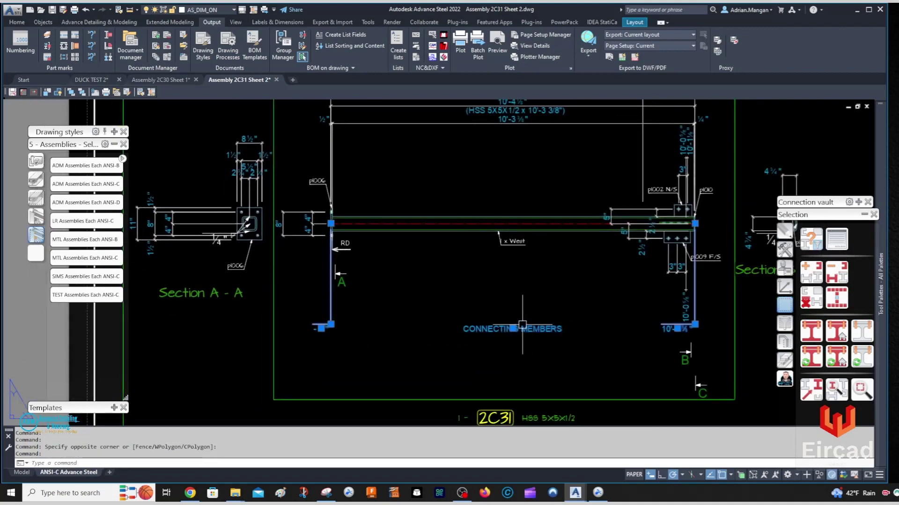
{"action": "key", "text": "Delete"}
- Grip-move the 2C31 title label higher up on the sheet
{"action": "scroll", "coordinate": [512, 329], "scroll_direction": "down", "scroll_amount": 4}
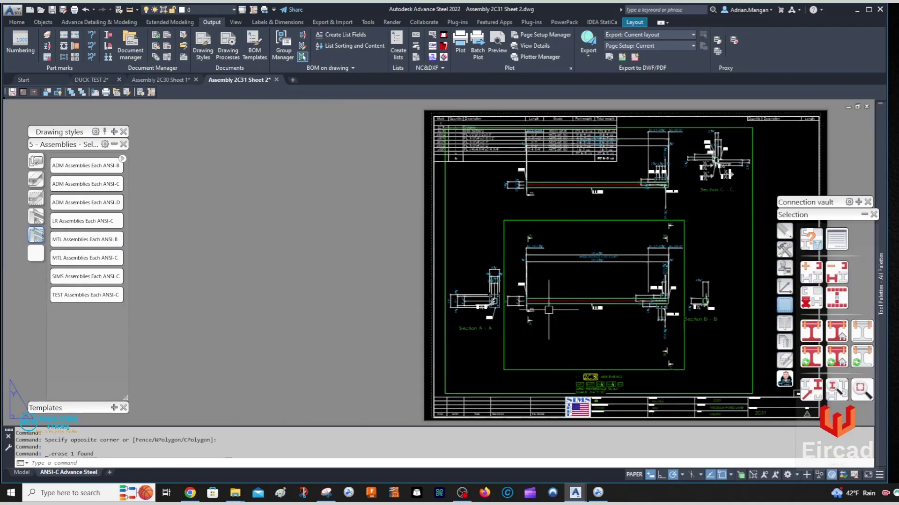
{"action": "scroll", "coordinate": [512, 280], "scroll_direction": "up", "scroll_amount": 5}
{"action": "scroll", "coordinate": [512, 280], "scroll_direction": "down", "scroll_amount": 2}
{"action": "scroll", "coordinate": [512, 280], "scroll_direction": "down", "scroll_amount": 3}
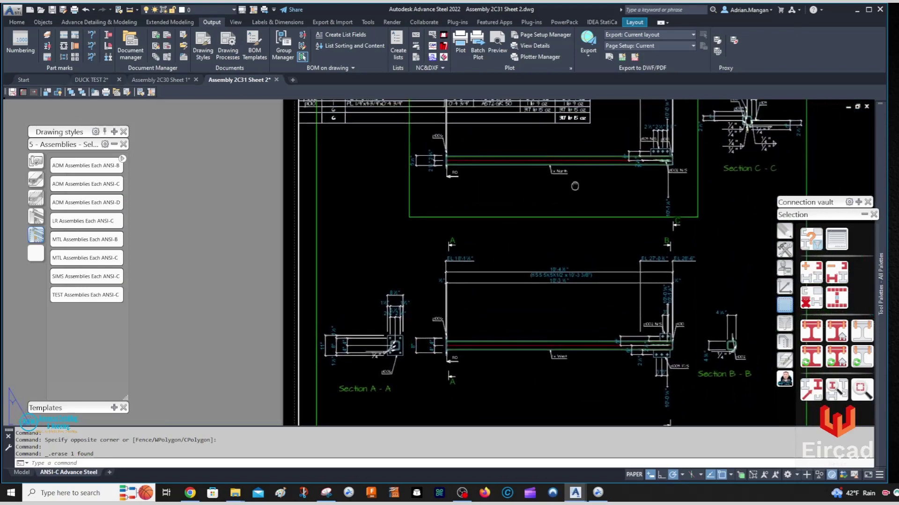
{"action": "left_click", "coordinate": [524, 334]}
{"action": "left_click", "coordinate": [523, 339]}
{"action": "left_click", "coordinate": [522, 305]}
{"action": "key", "text": "Escape"}
- Adjust the green DetailFrame and check a beam in the upper detail
{"action": "left_click", "coordinate": [657, 335]}
{"action": "key", "text": "Escape"}
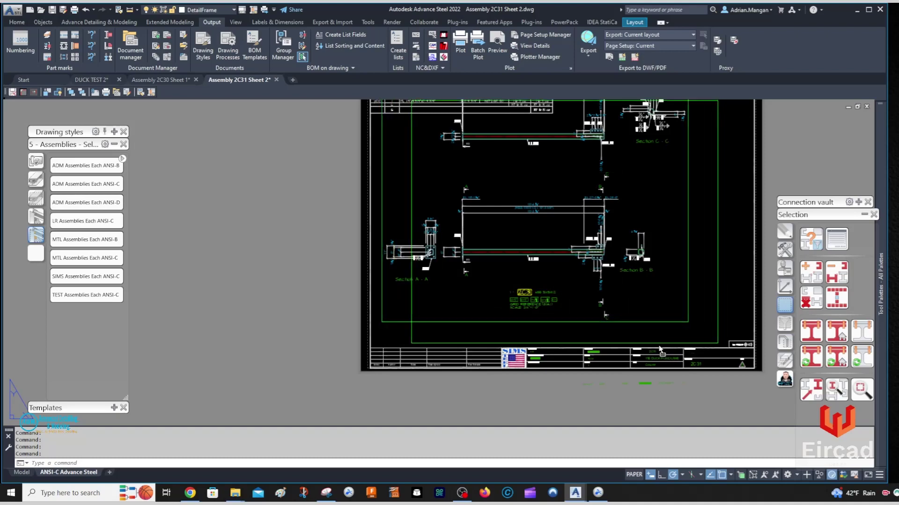
{"action": "middle_click_drag", "start_coordinate": [583, 225], "coordinate": [546, 329]}
{"action": "scroll", "coordinate": [578, 190], "scroll_direction": "up", "scroll_amount": 4}
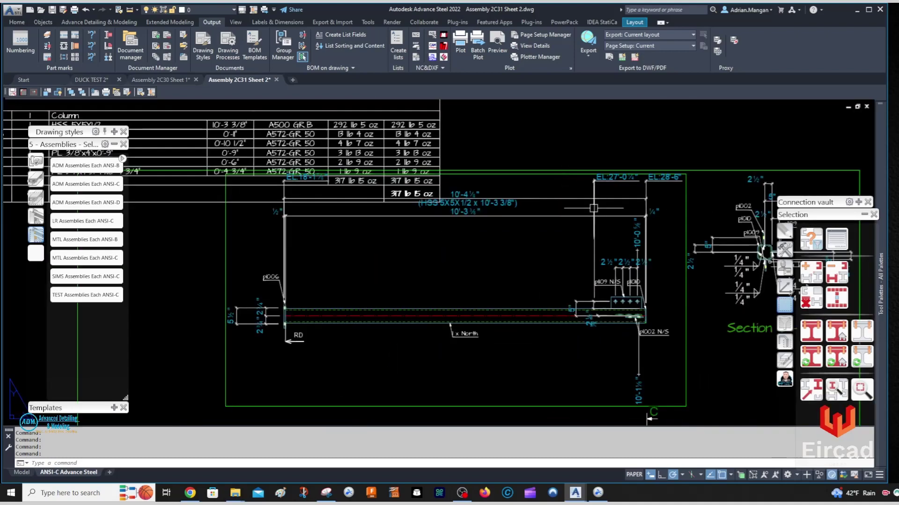
{"action": "left_click", "coordinate": [596, 184]}
{"action": "key", "text": "Escape"}
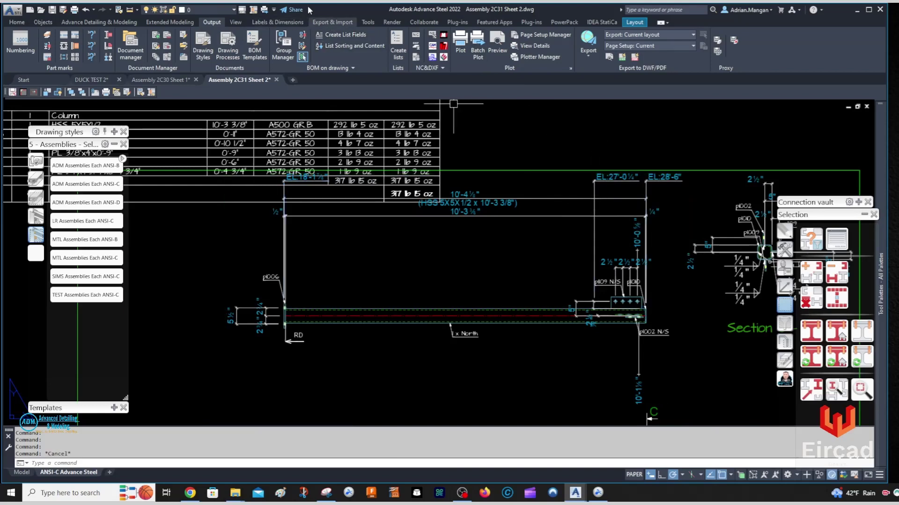
- In DUCK TEST 2, Quick Select all ASTXHEIGHTPATTERN objects and delete the five height notations
{"action": "left_click", "coordinate": [97, 79]}
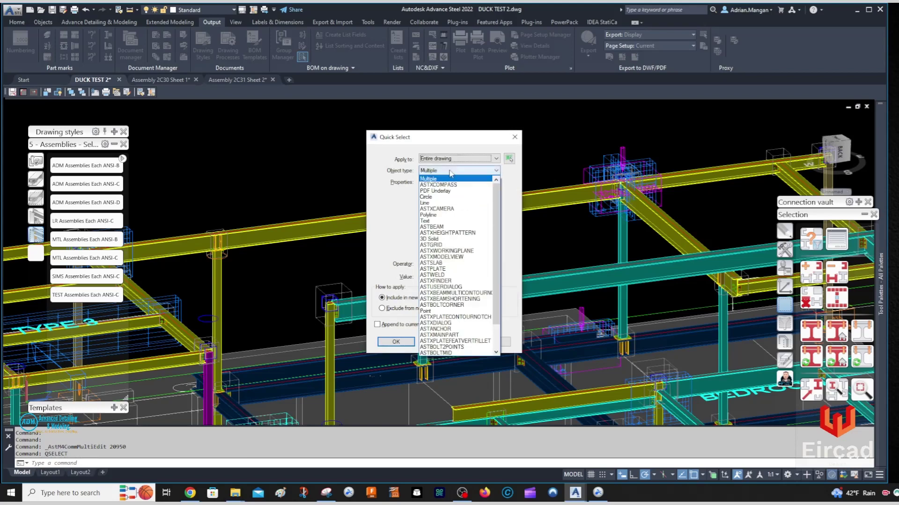
{"action": "left_click", "coordinate": [456, 170]}
{"action": "left_click", "coordinate": [447, 233]}
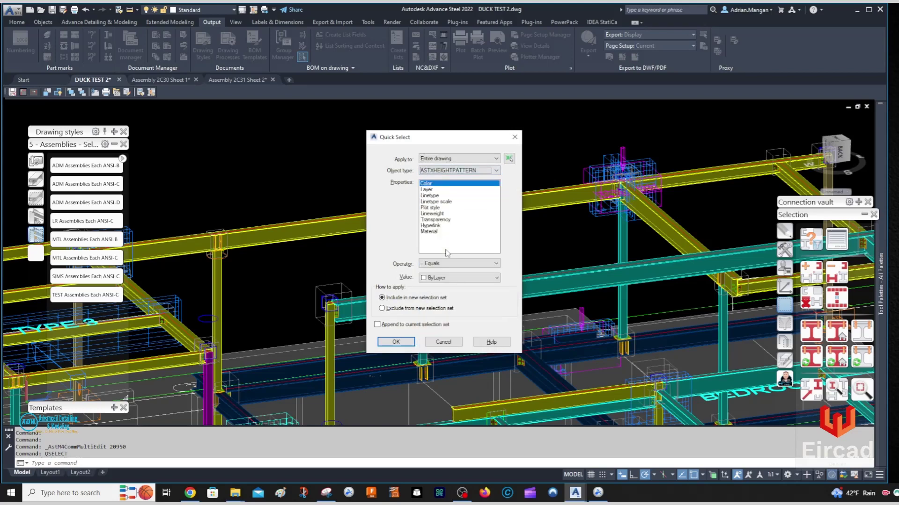
{"action": "left_click", "coordinate": [441, 265]}
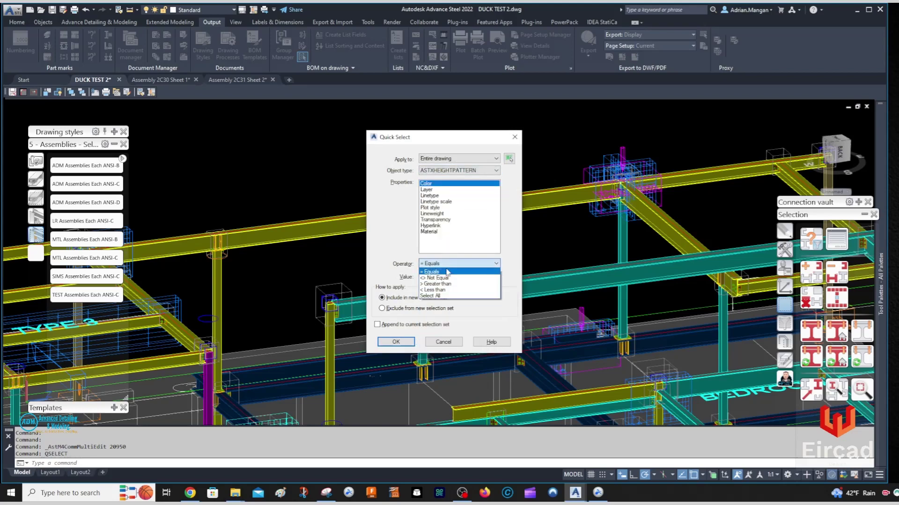
{"action": "left_click", "coordinate": [442, 302]}
{"action": "left_click", "coordinate": [395, 341]}
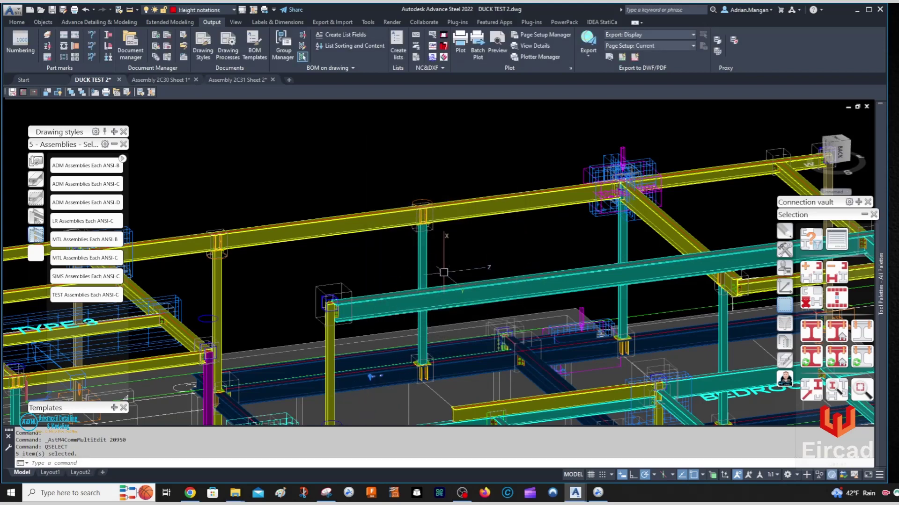
{"action": "key", "text": "Delete"}
- On Assembly 2C31 Sheet 2, select the long column beam view and run Update Detail
{"action": "left_click", "coordinate": [238, 80]}
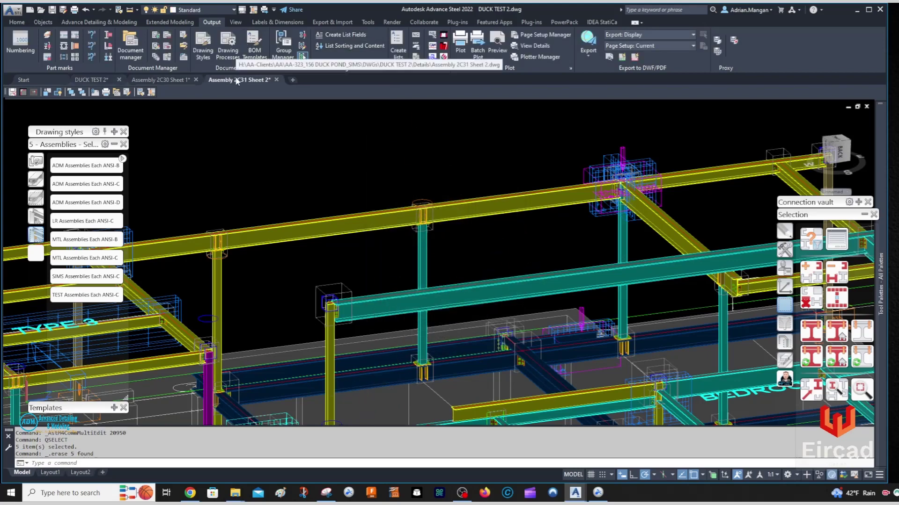
{"action": "left_click", "coordinate": [452, 312]}
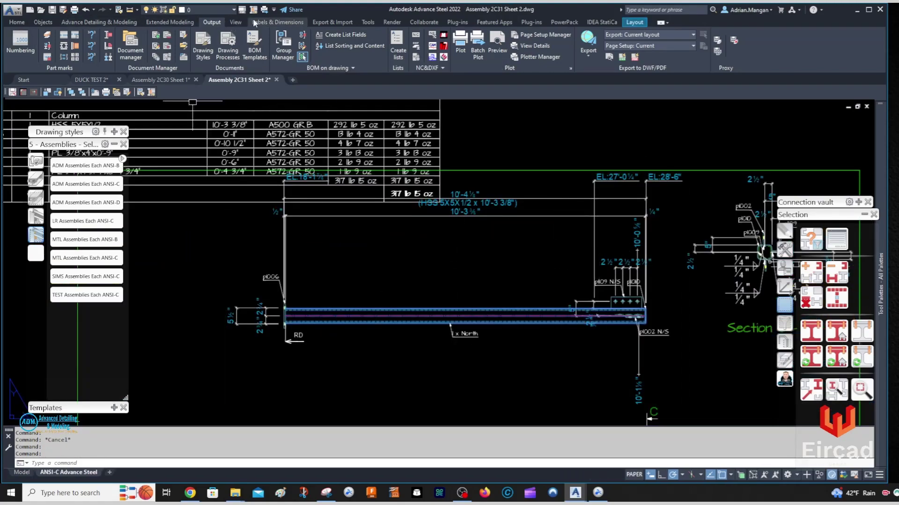
{"action": "left_click", "coordinate": [277, 22]}
{"action": "left_click", "coordinate": [15, 47]}
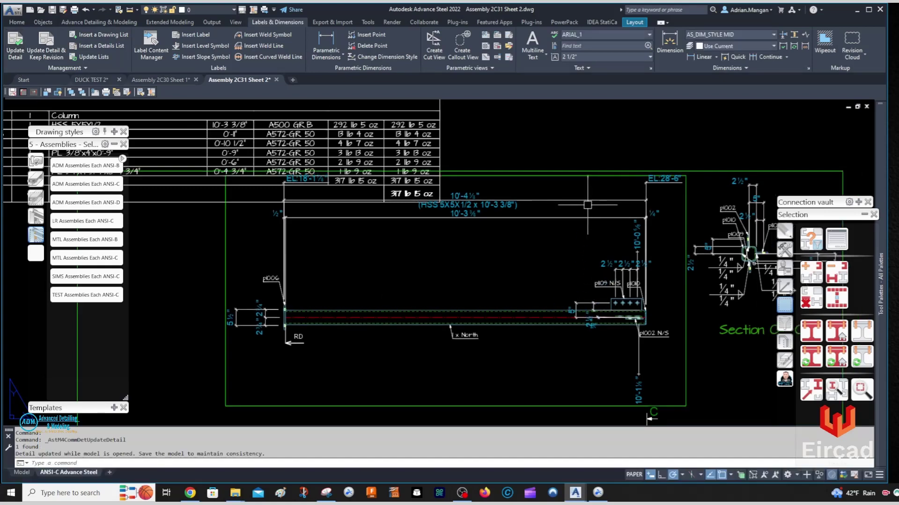
- Open the settings of the top-right dimension
{"action": "scroll", "coordinate": [587, 205], "scroll_direction": "down", "scroll_amount": 2}
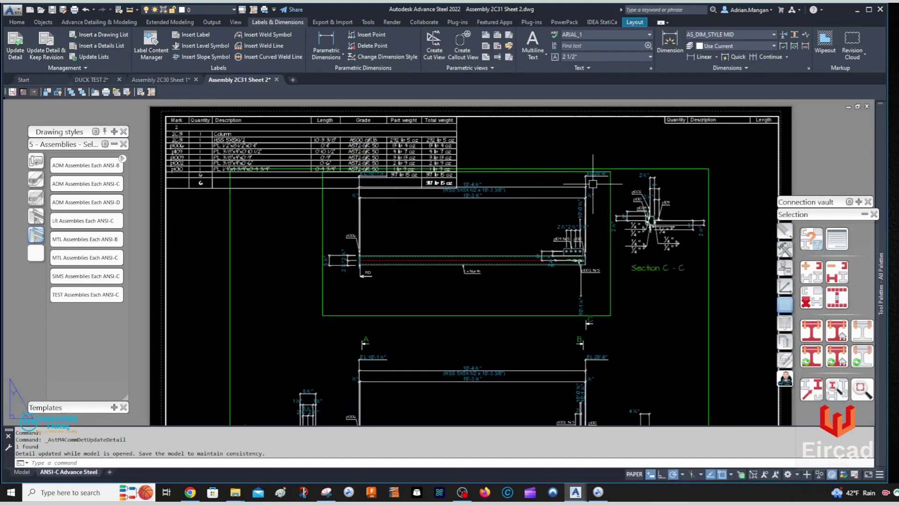
{"action": "double_click", "coordinate": [592, 181]}
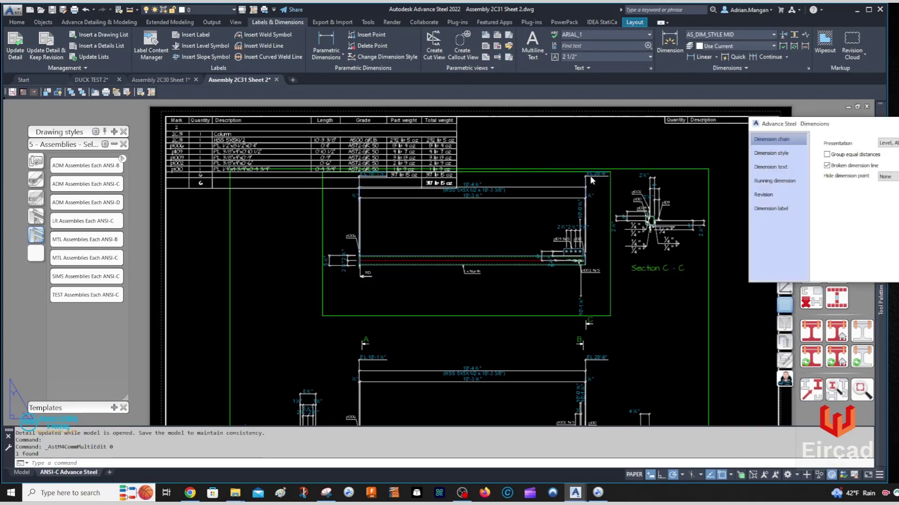
{"action": "scroll", "coordinate": [572, 191], "scroll_direction": "down", "scroll_amount": 2}
- Move the upper beam view down, level with the A and B section markers
{"action": "scroll", "coordinate": [482, 272], "scroll_direction": "up", "scroll_amount": 2}
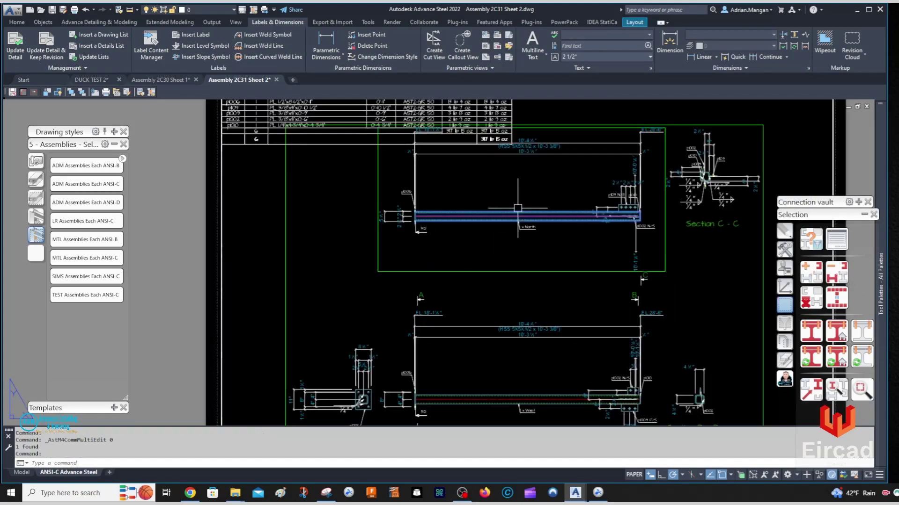
{"action": "right_click", "coordinate": [518, 208]}
{"action": "left_click", "coordinate": [544, 275]}
{"action": "left_click", "coordinate": [525, 268]}
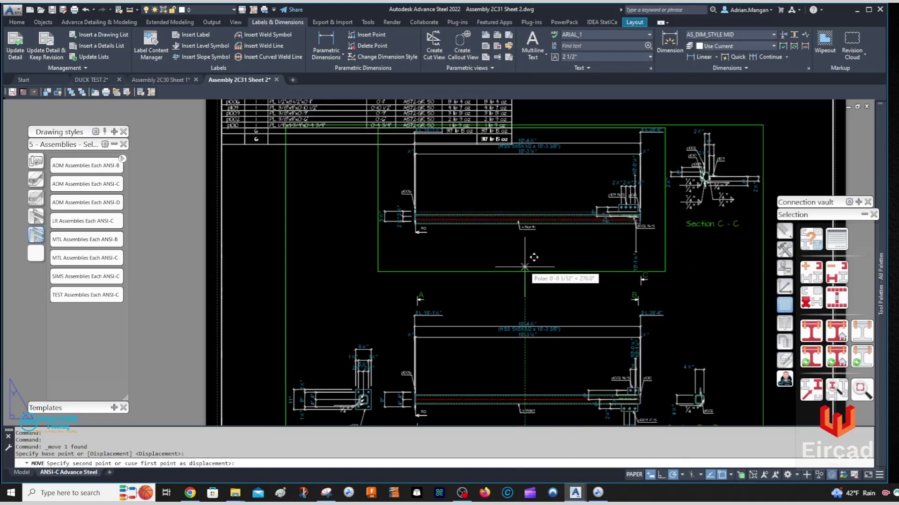
{"action": "left_click", "coordinate": [525, 294]}
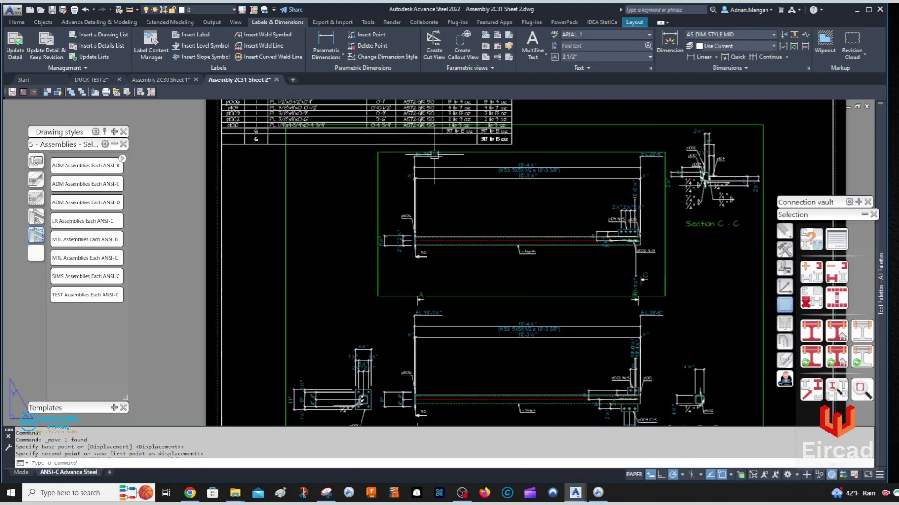
- Select the EL:18'-1⅛" elevation label, then cancel without changing it
{"action": "scroll", "coordinate": [434, 155], "scroll_direction": "up", "scroll_amount": 4}
{"action": "left_click", "coordinate": [424, 154]}
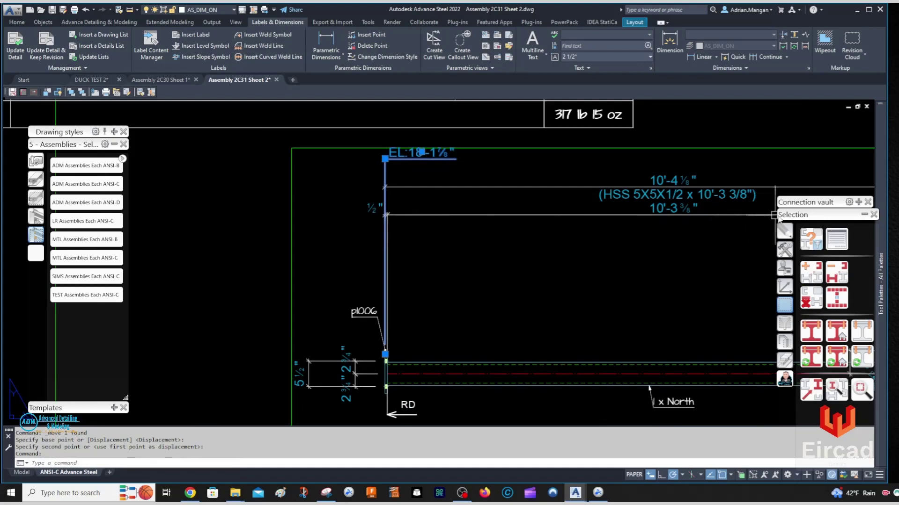
{"action": "scroll", "coordinate": [681, 232], "scroll_direction": "down", "scroll_amount": 6}
{"action": "key", "text": "Escape"}
- Grip-stretch the Section C-C weld leader up-right, away from the crowded joint
{"action": "scroll", "coordinate": [547, 211], "scroll_direction": "up", "scroll_amount": 3}
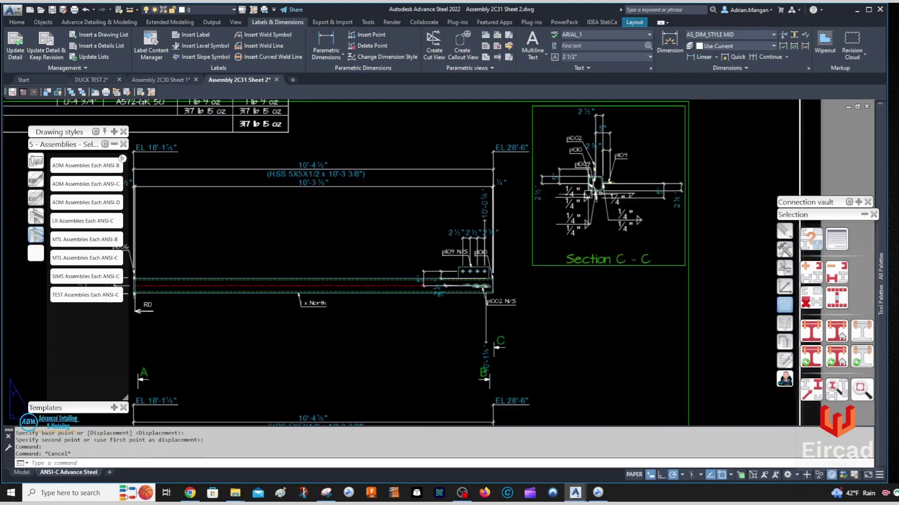
{"action": "scroll", "coordinate": [590, 194], "scroll_direction": "up", "scroll_amount": 2}
{"action": "left_click", "coordinate": [618, 228]}
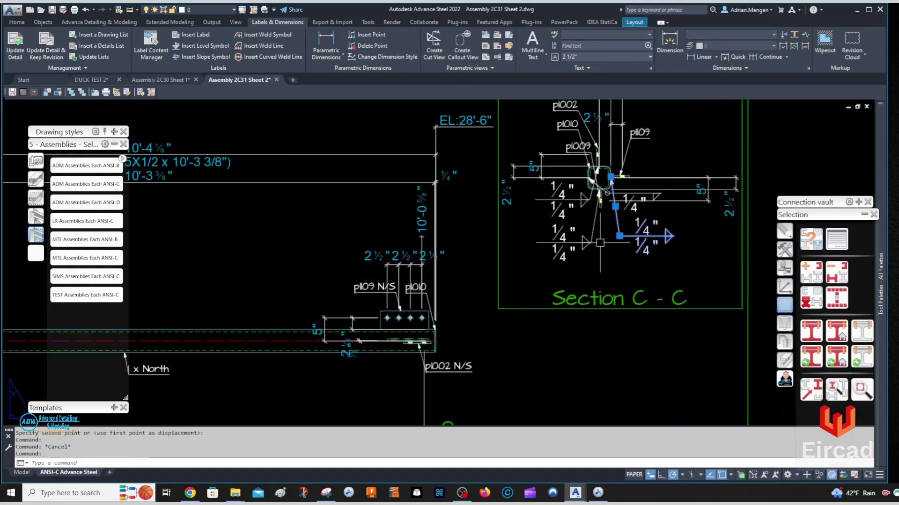
{"action": "left_click", "coordinate": [619, 236]}
{"action": "scroll", "coordinate": [606, 191], "scroll_direction": "down", "scroll_amount": 2}
{"action": "middle_click_drag", "start_coordinate": [595, 159], "coordinate": [626, 242]}
{"action": "key", "text": "Escape"}
{"action": "scroll", "coordinate": [626, 242], "scroll_direction": "up", "scroll_amount": 3}
{"action": "scroll", "coordinate": [629, 192], "scroll_direction": "down", "scroll_amount": 3}
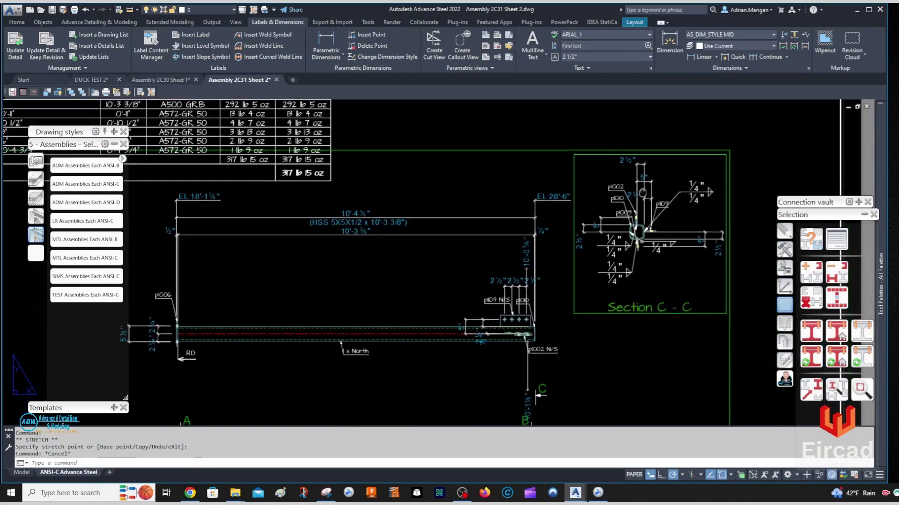
{"action": "scroll", "coordinate": [609, 288], "scroll_direction": "down", "scroll_amount": 5}
{"action": "scroll", "coordinate": [572, 318], "scroll_direction": "up", "scroll_amount": 5}
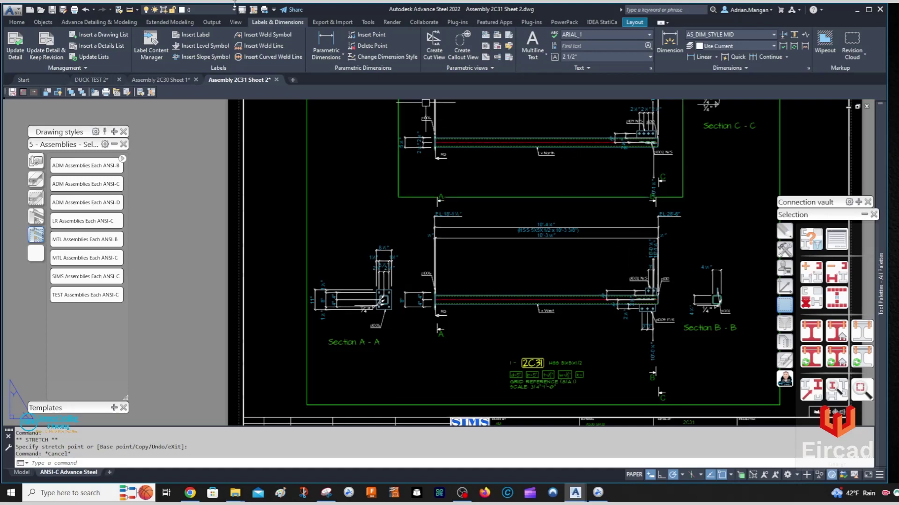
- From DUCK TEST 2, open the Drawing Style Manager on ADM - Column Hor
{"action": "left_click", "coordinate": [104, 81]}
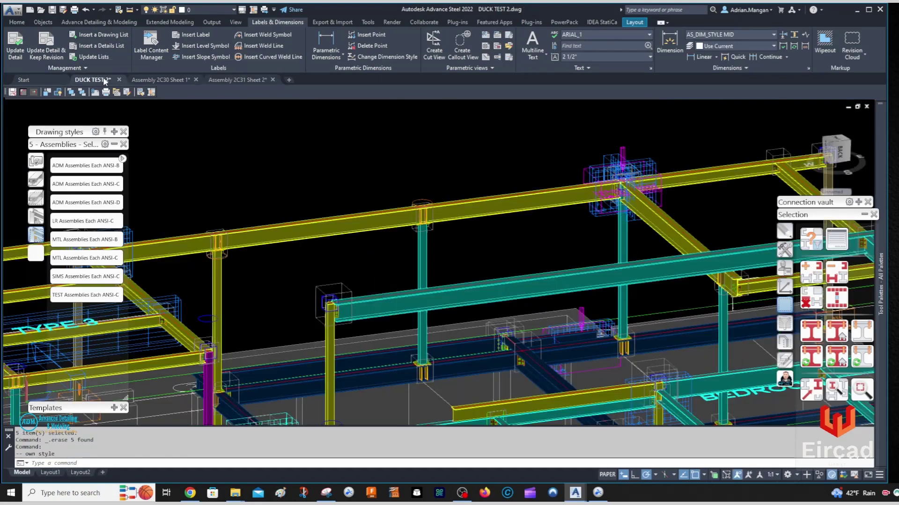
{"action": "left_click", "coordinate": [211, 22]}
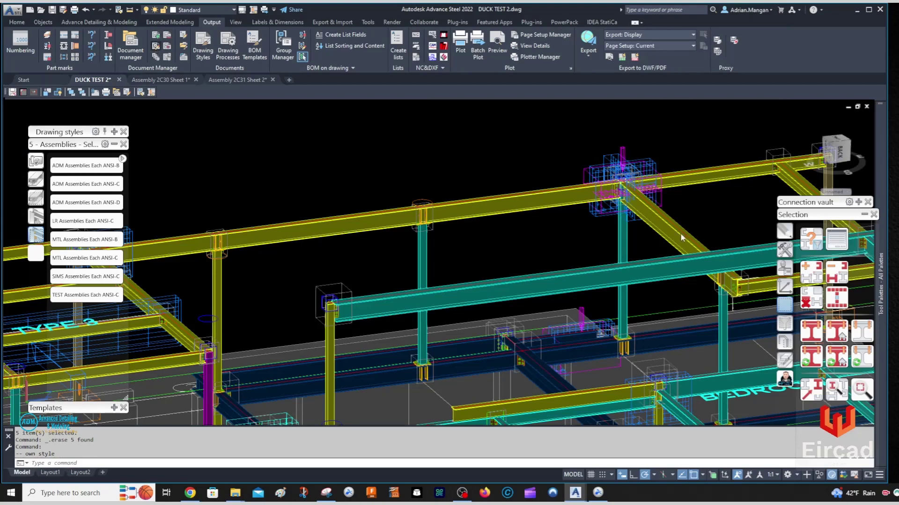
{"action": "left_click", "coordinate": [203, 45]}
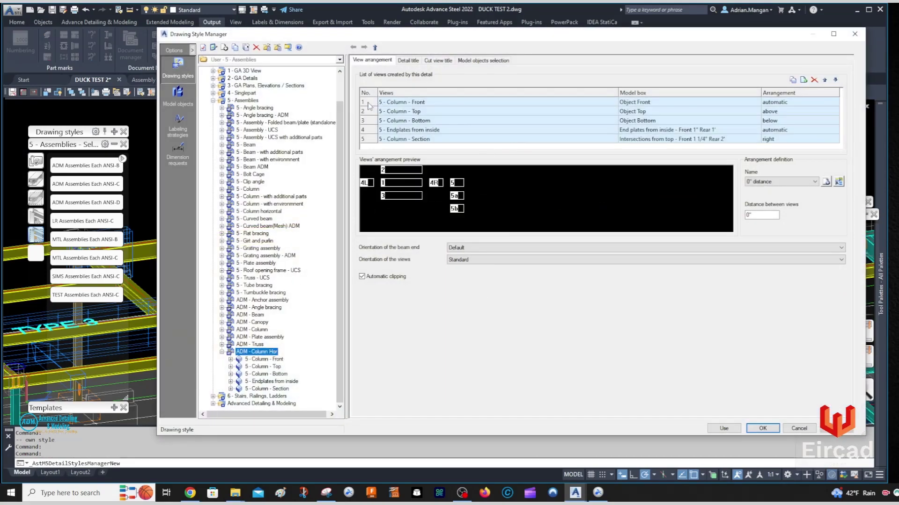
- Inspect the 5 - Column - Front view directions, leaving them unchanged, and return to the view list
{"action": "left_click", "coordinate": [368, 104]}
{"action": "double_click", "coordinate": [368, 104]}
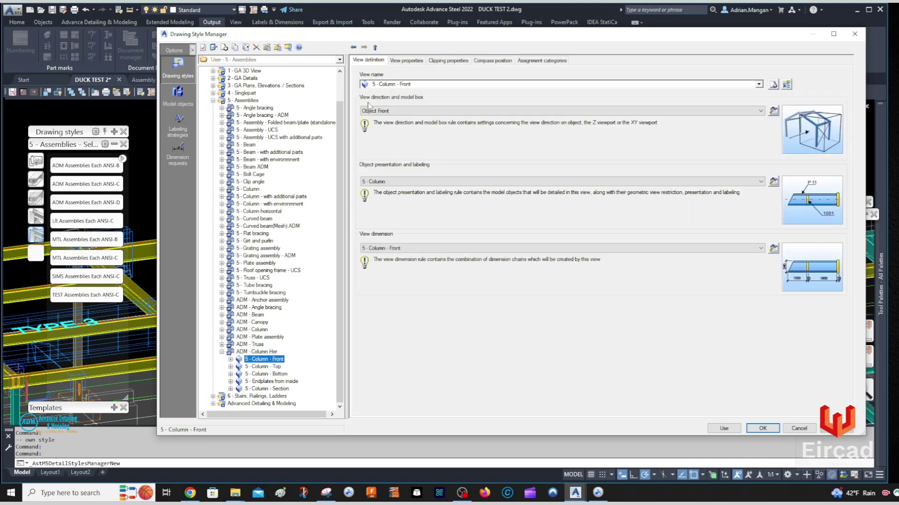
{"action": "left_click", "coordinate": [407, 111]}
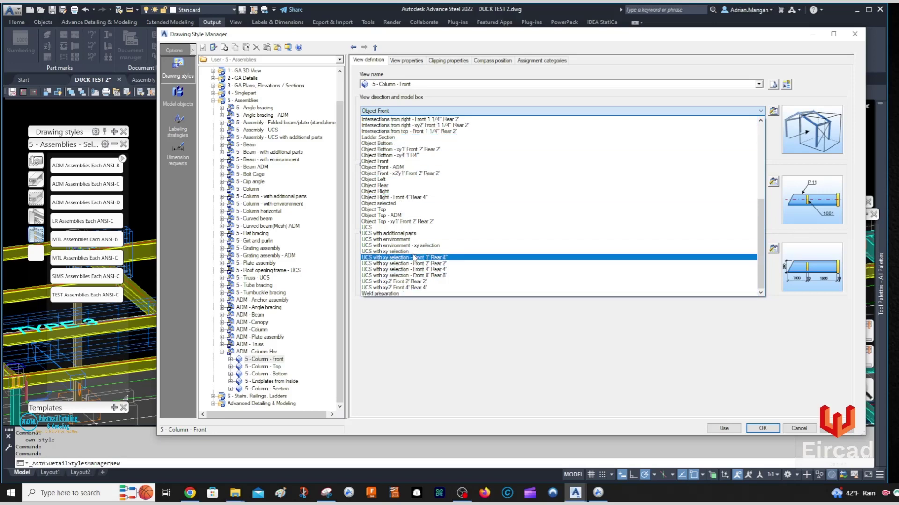
{"action": "left_click", "coordinate": [443, 103]}
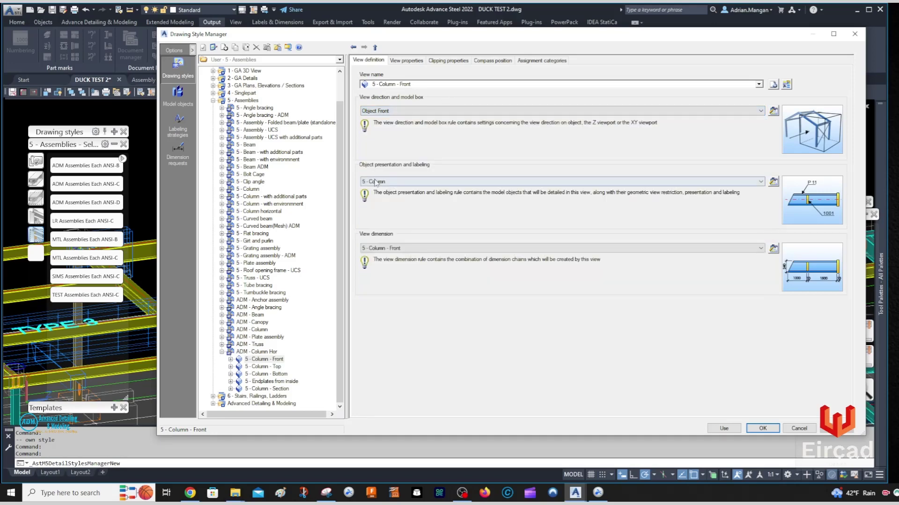
{"action": "left_click", "coordinate": [261, 352]}
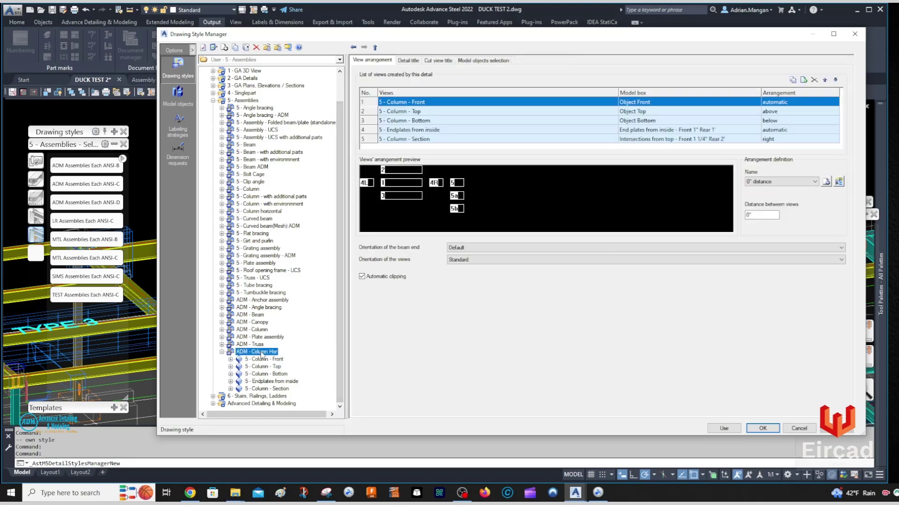
{"action": "left_click", "coordinate": [412, 111]}
{"action": "left_click", "coordinate": [408, 121]}
{"action": "left_click", "coordinate": [404, 130]}
{"action": "left_click", "coordinate": [401, 139]}
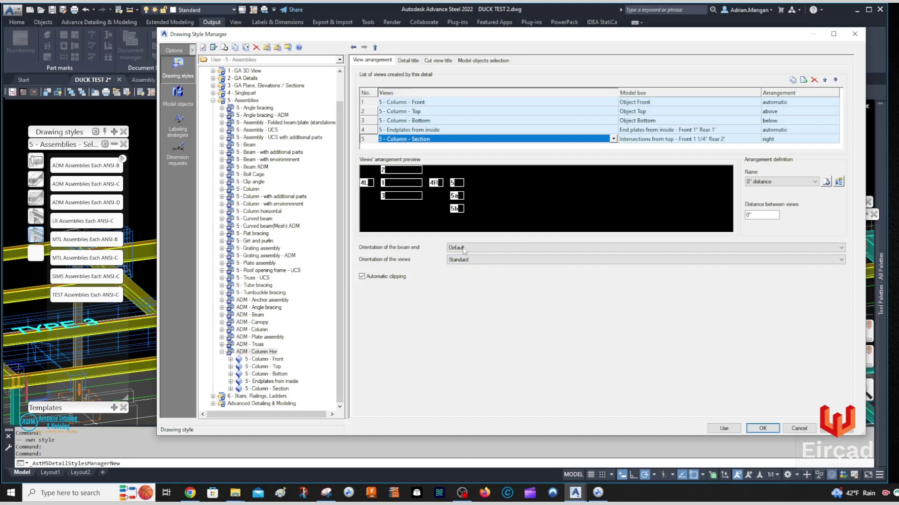
{"action": "left_click", "coordinate": [469, 260]}
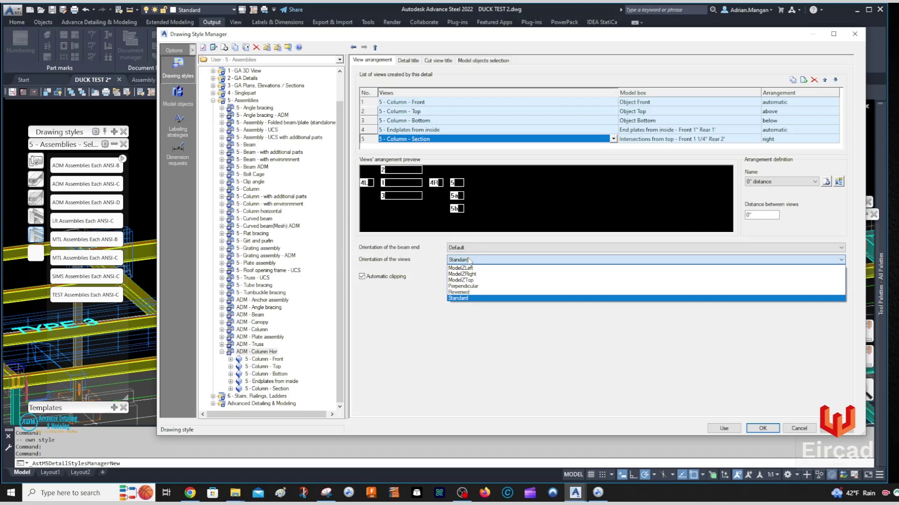
{"action": "left_click", "coordinate": [468, 260]}
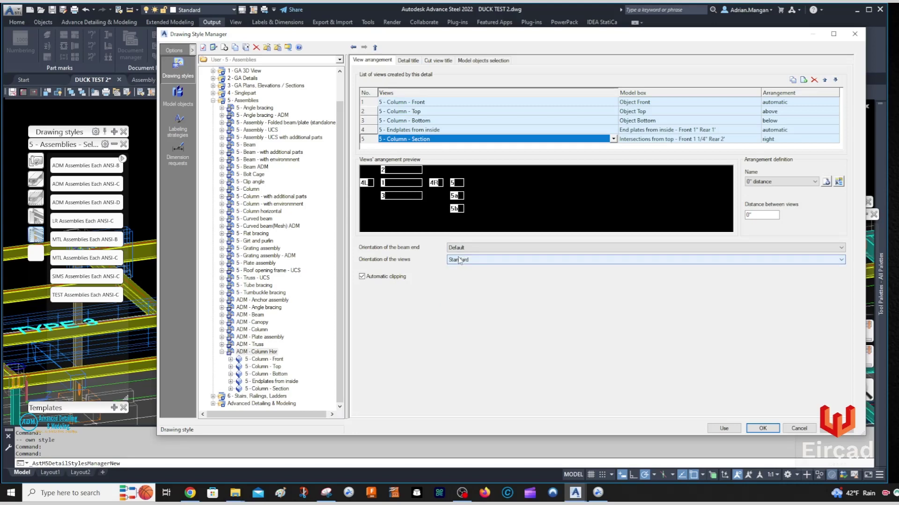